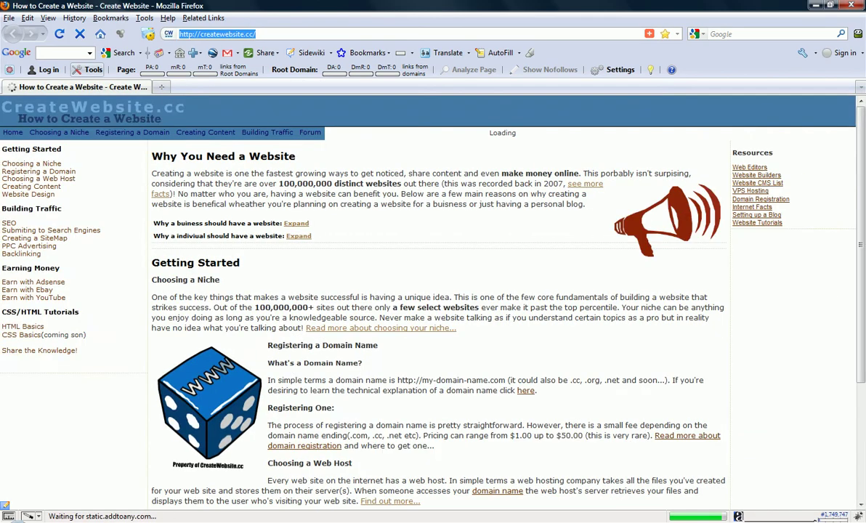
Load the phpBB3 installation panel at localhost and open the INSTALL tab's welcome page
text(localhost)
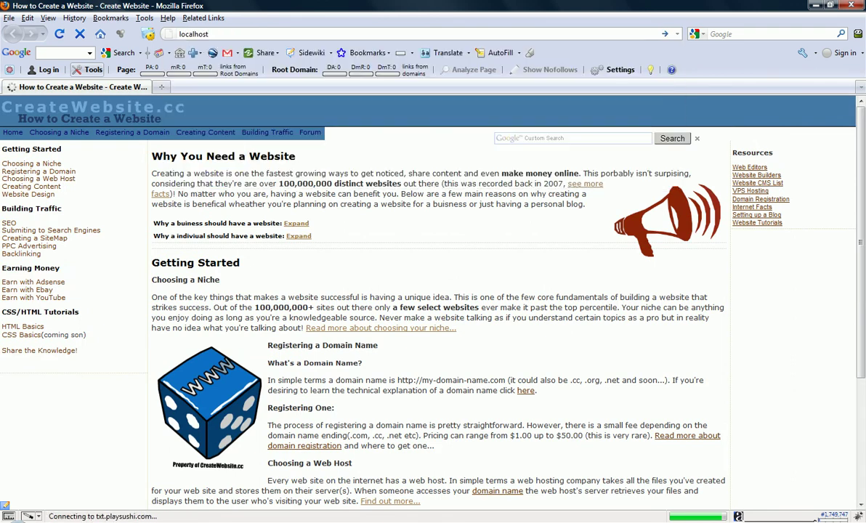
key(Return)
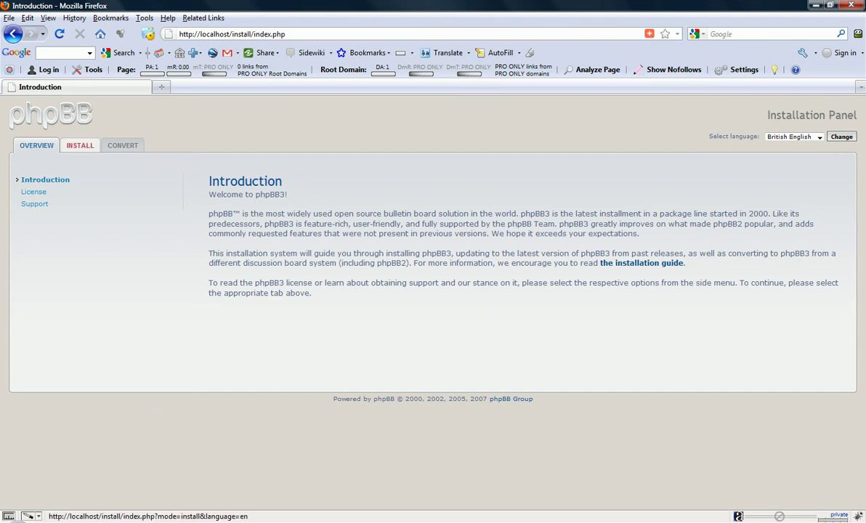
drag(312, 293, 208, 181)
click(196, 167)
click(80, 145)
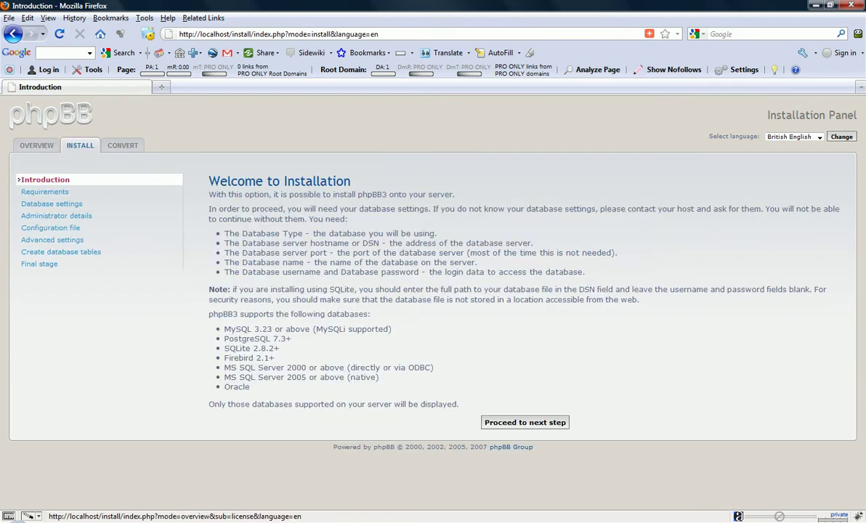
Move to the Requirements check and scroll through its compatibility results
click(524, 422)
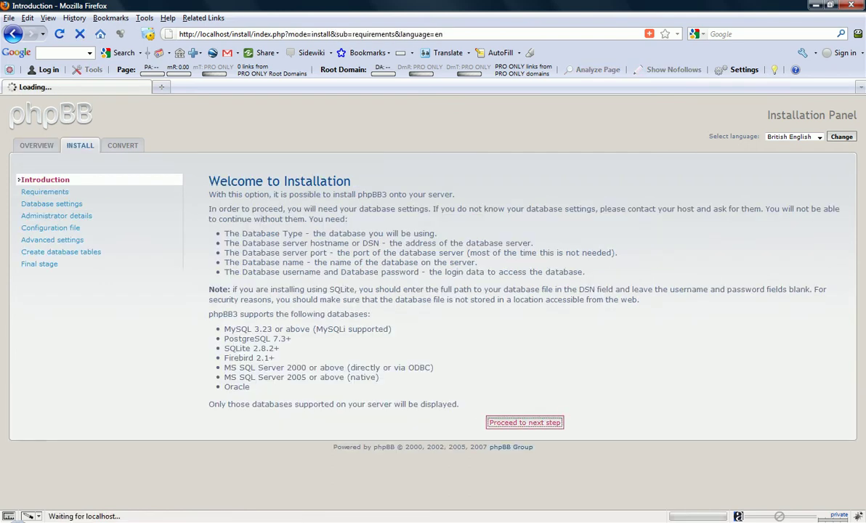
scroll(519, 298, down, 10)
scroll(518, 298, up, 10)
scroll(519, 298, down, 15)
scroll(519, 298, up, 9)
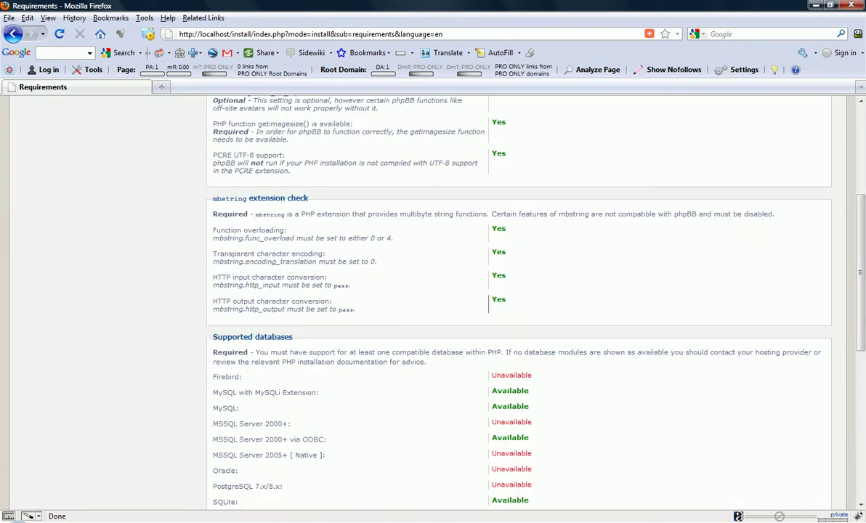
scroll(518, 297, down, 9)
scroll(518, 298, up, 15)
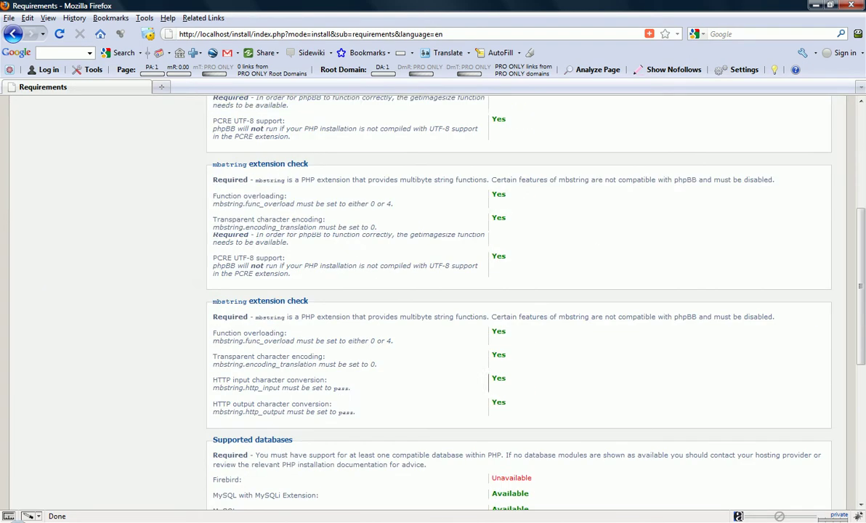
scroll(519, 298, down, 15)
scroll(455, 296, up, 9)
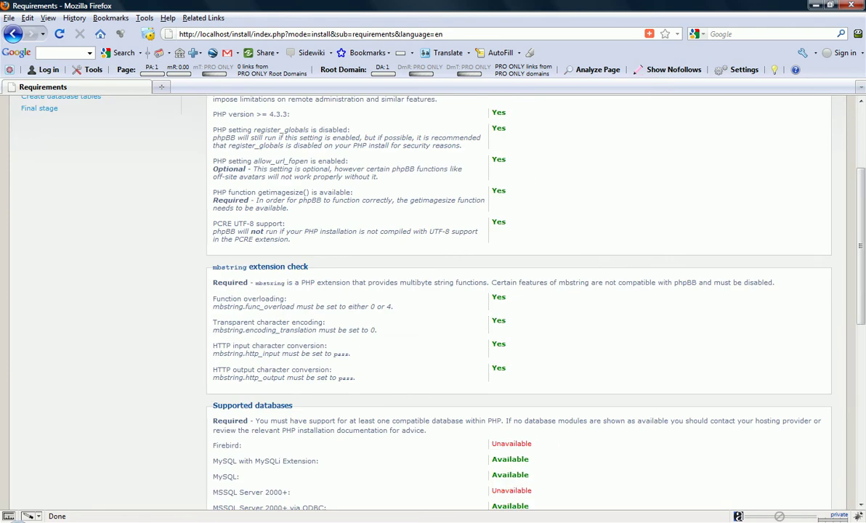
scroll(518, 297, down, 8)
scroll(518, 297, up, 12)
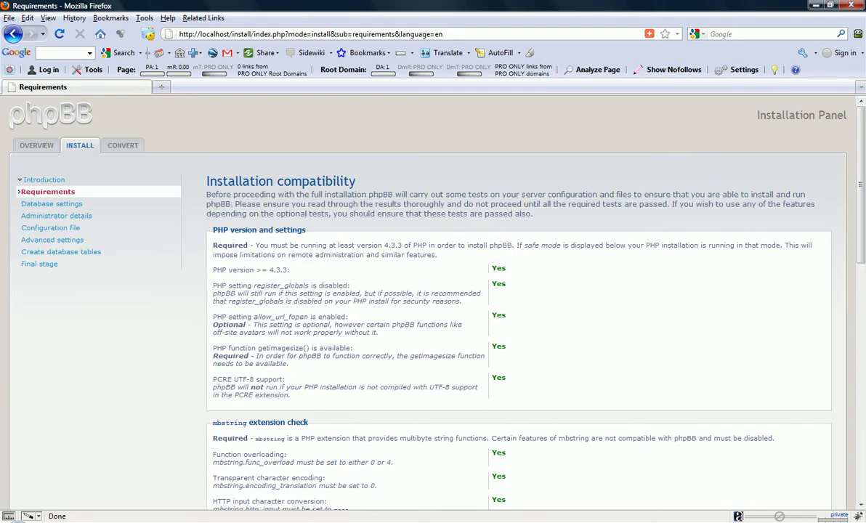
scroll(519, 297, down, 15)
scroll(454, 304, up, 5)
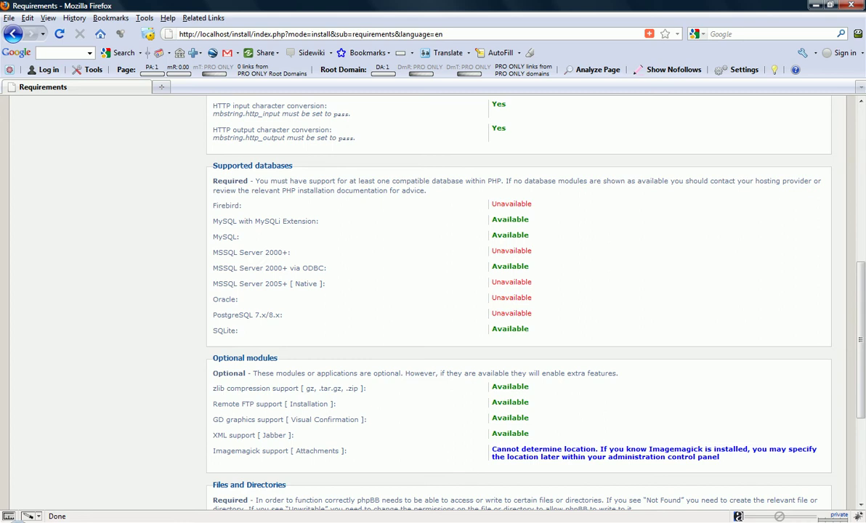
Note that MSSQL Server 2000+ and 2005+ are unavailable, then start the install
double_click(511, 281)
double_click(511, 250)
click(489, 207)
scroll(489, 203, down, 5)
click(518, 466)
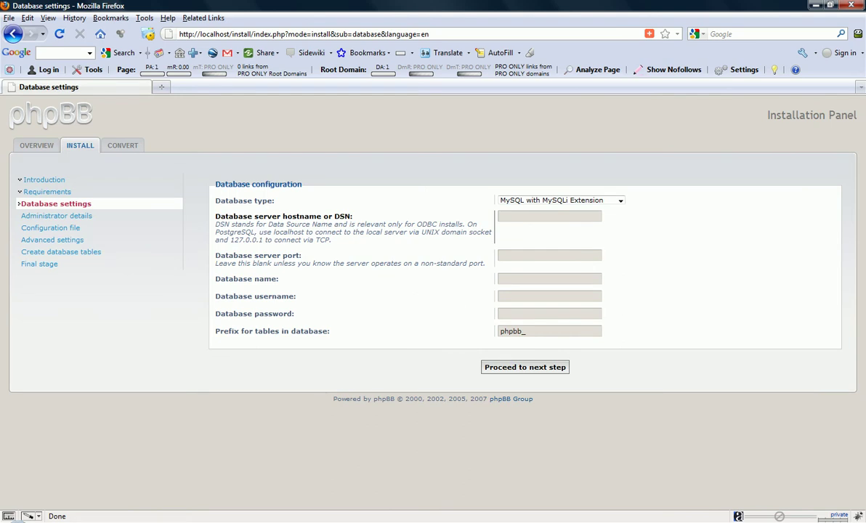
Enter localhost as the database server hostname, leave the port blank, and open a new browser tab
text(localho)
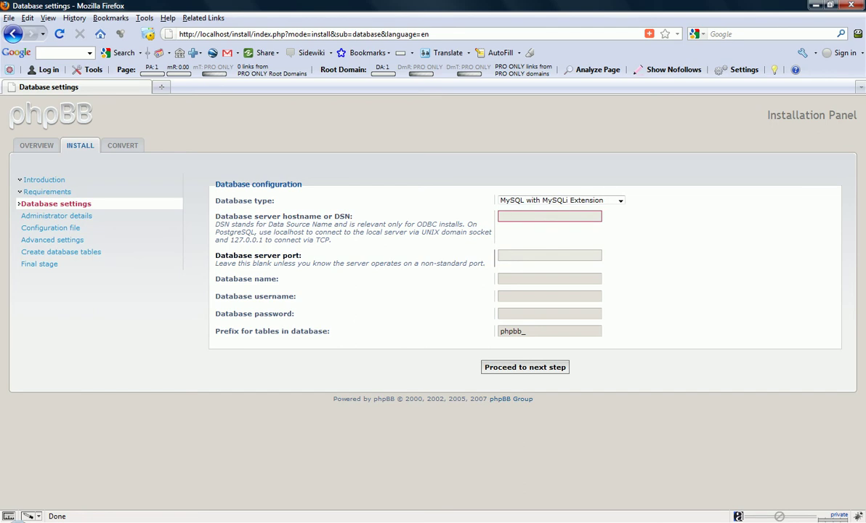
text(st)
key(Tab)
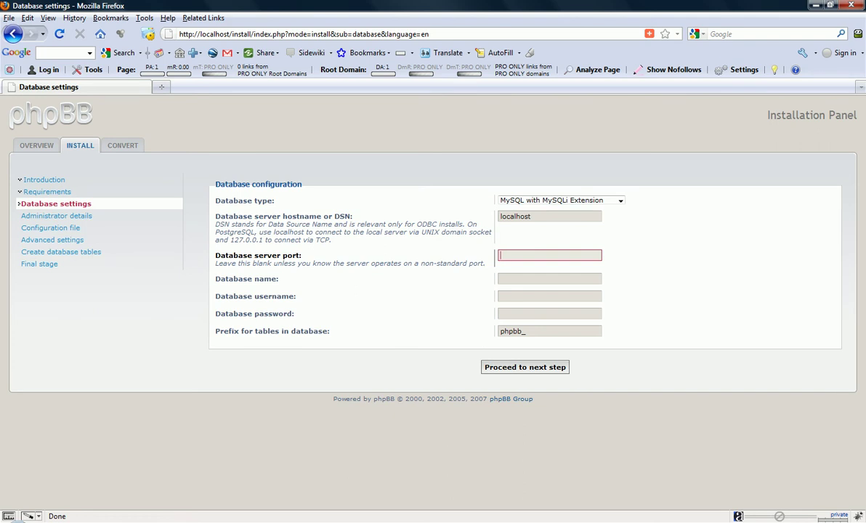
key(Tab)
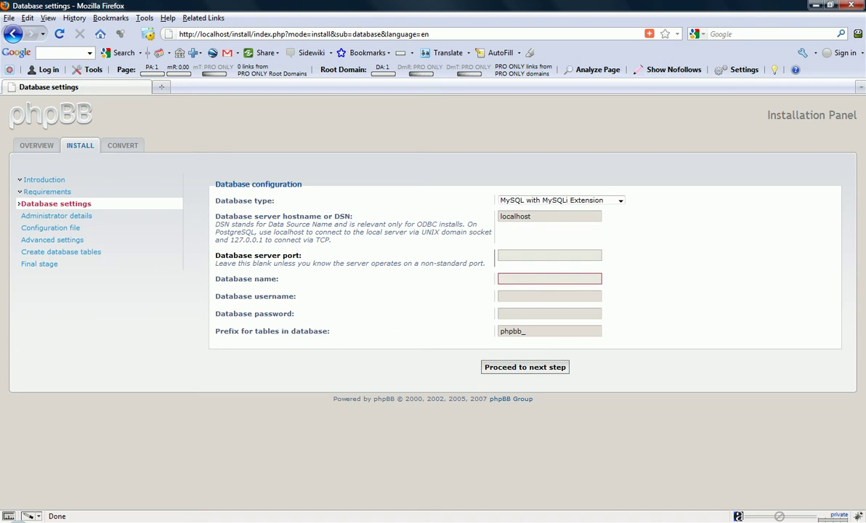
key(ctrl+t)
key(ctrl+f)
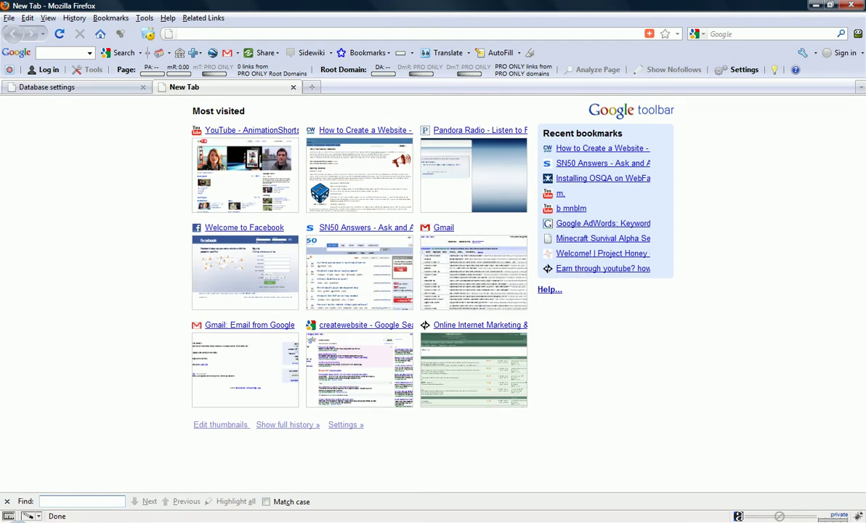
Go to phpMyAdmin on localhost in the new tab
key(ctrl+l)
text(local)
key(Down)
key(Down)
key(Down)
key(Down)
key(Down)
key(Down)
key(Up)
key(Return)
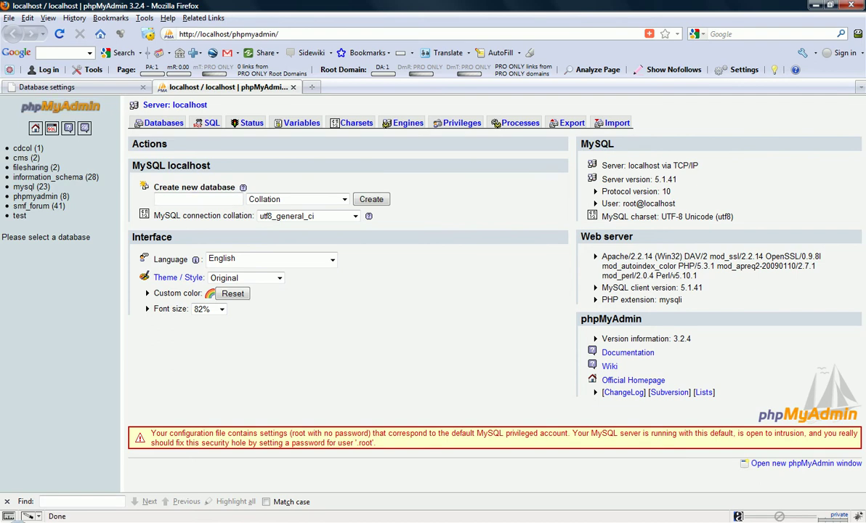
Create the phpbb_forum database and view its Privileges page
click(160, 199)
key(Down)
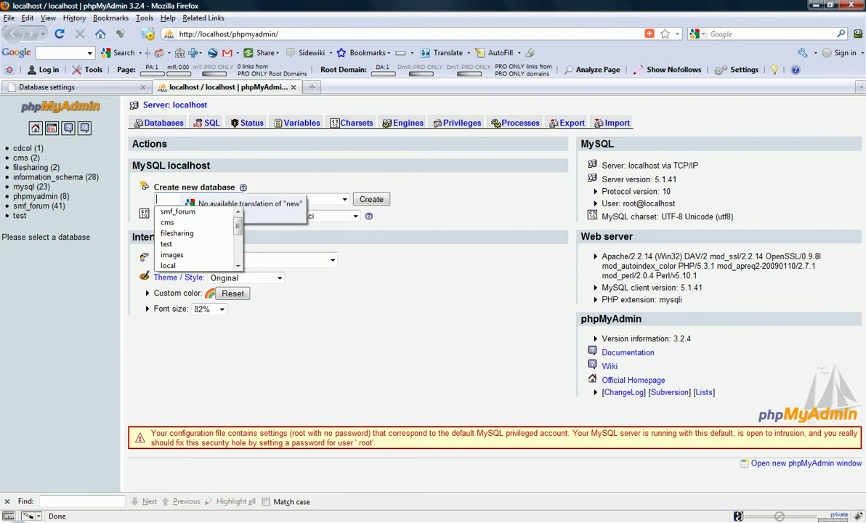
text(phpbb)
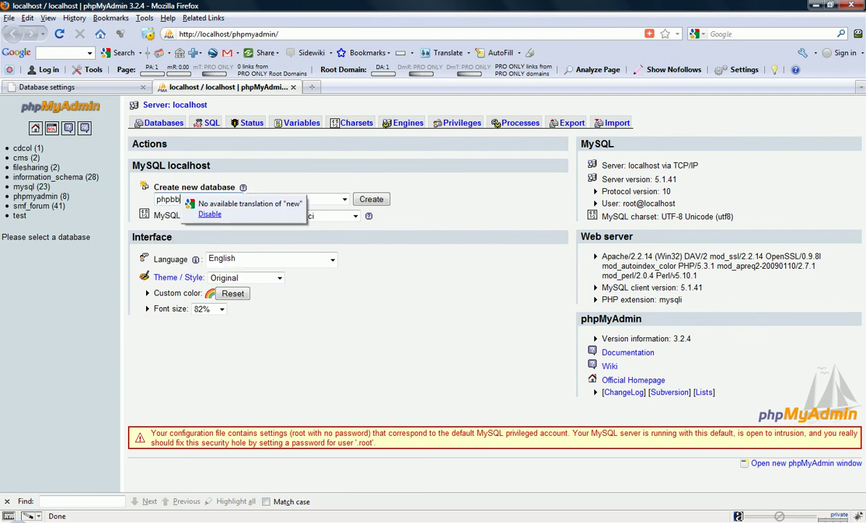
text(_forum)
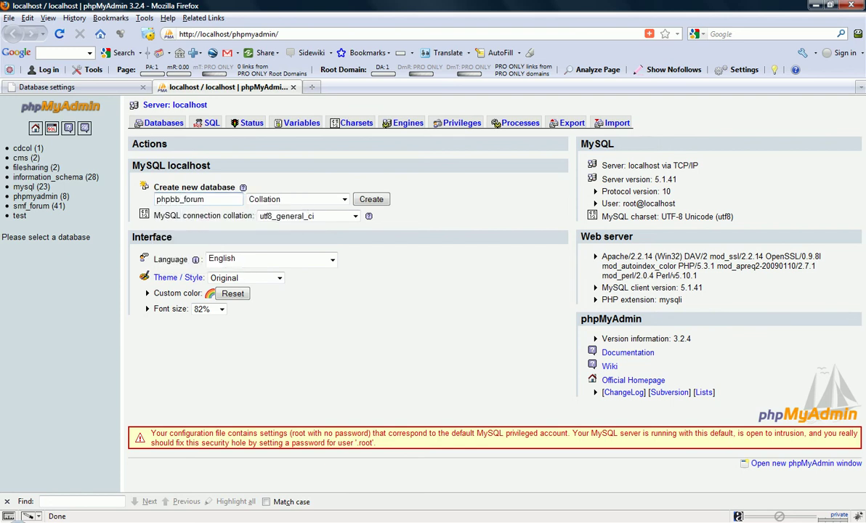
key(Return)
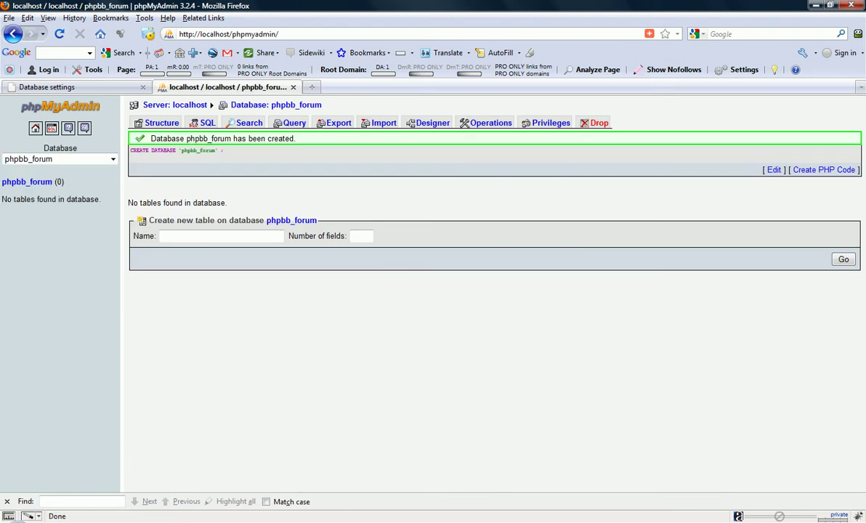
click(546, 122)
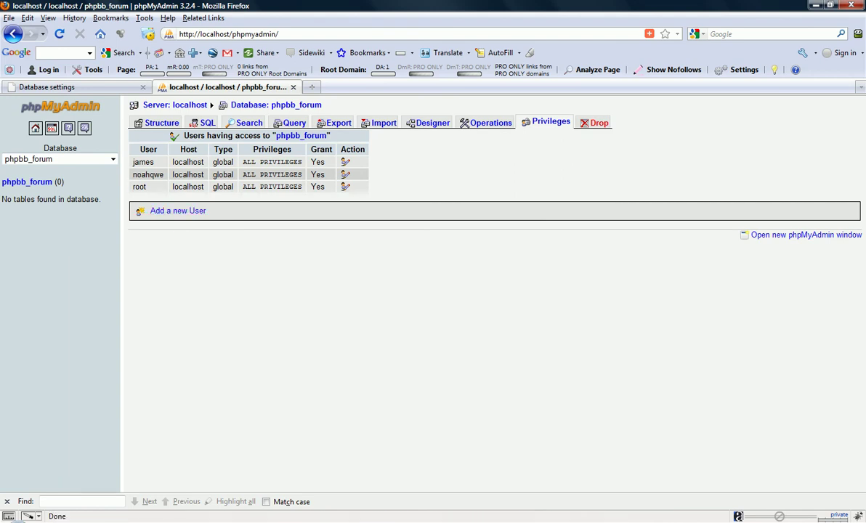
Back in the installer, enter database name phpbb_forum with the database username and password
click(293, 86)
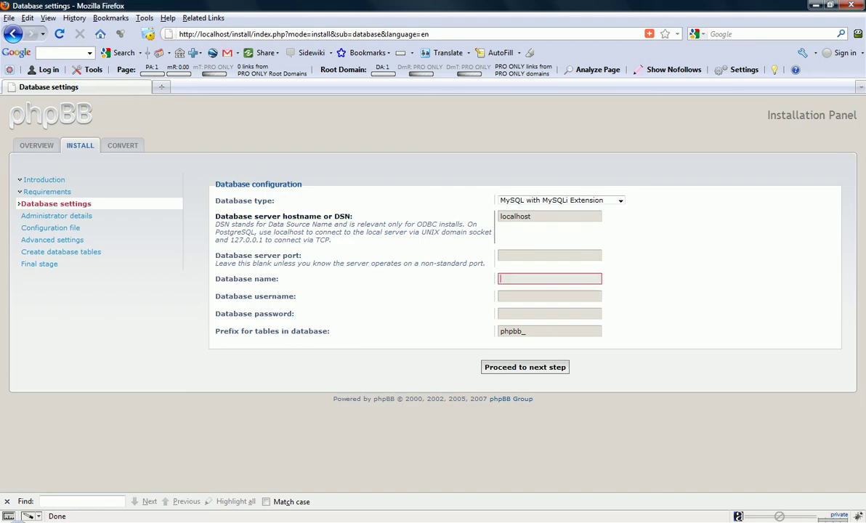
click(549, 255)
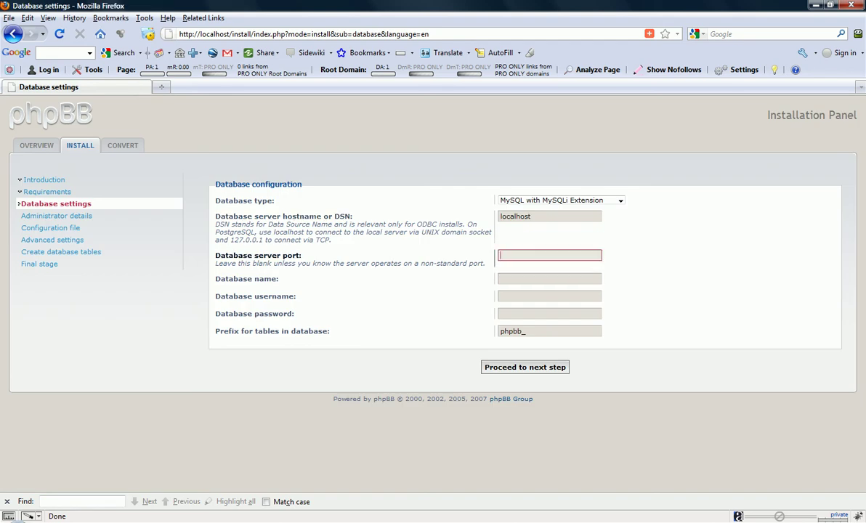
click(549, 278)
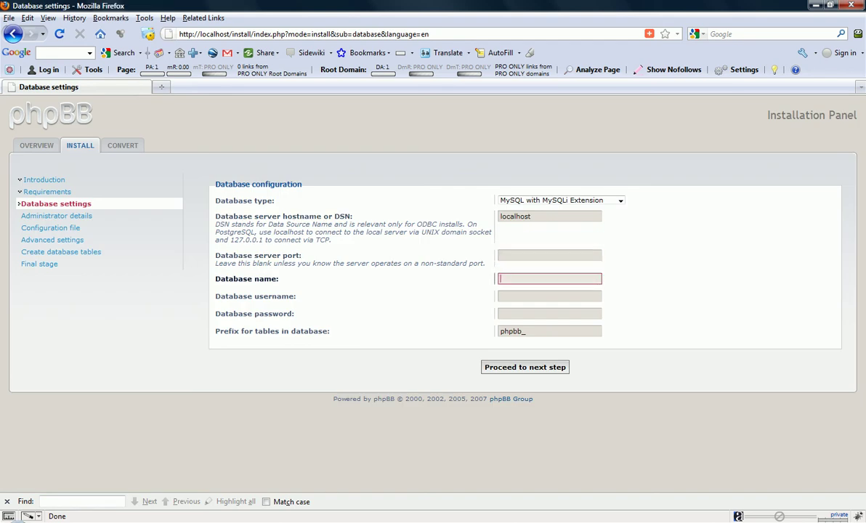
text(phpbb_forum)
key(Tab)
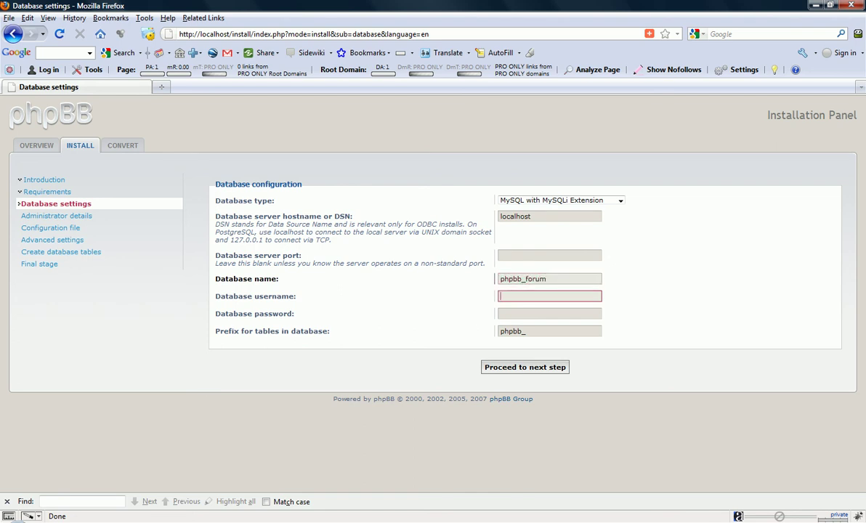
text(james)
key(Tab)
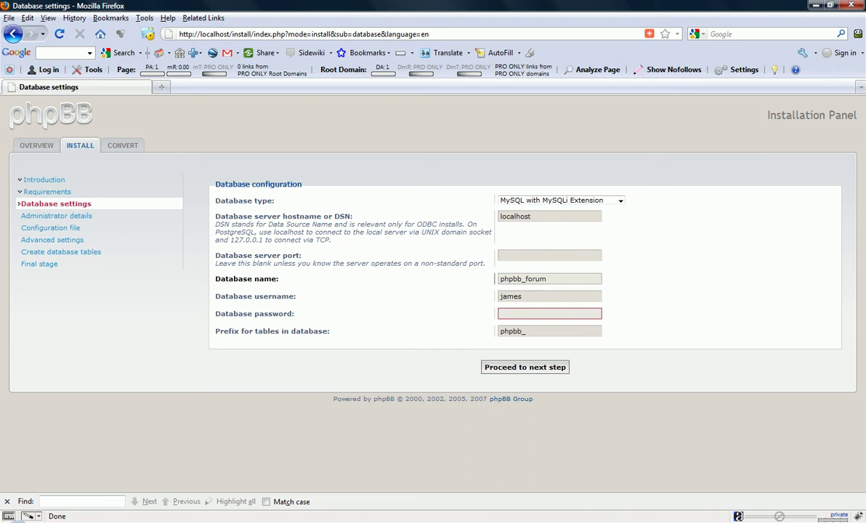
text(•••••••)
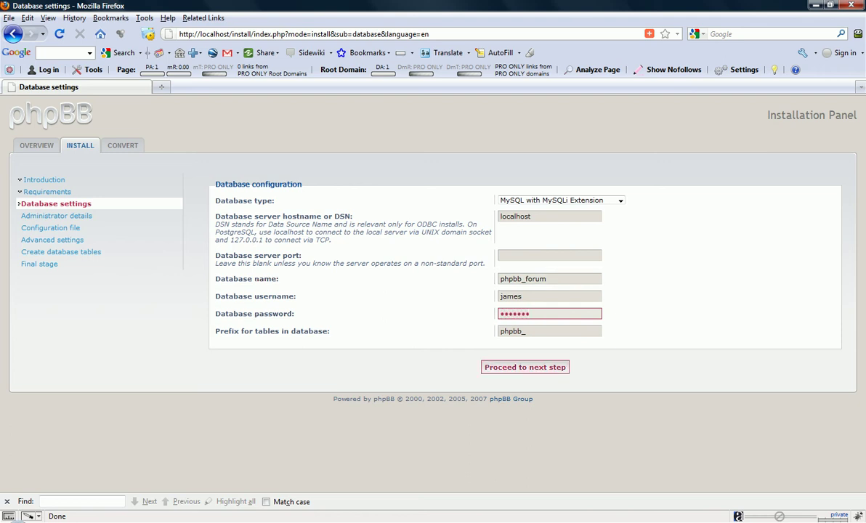
Test the database connection and confirm it succeeded
click(525, 366)
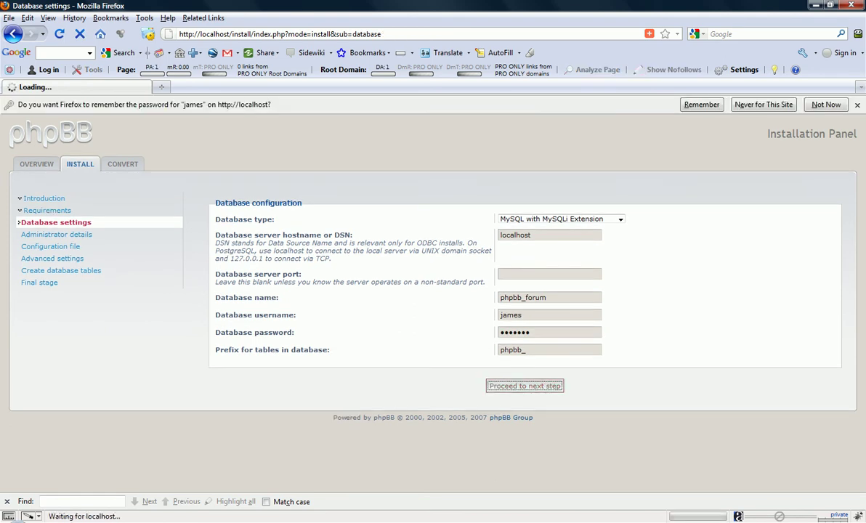
mouse_move(496, 217)
mouse_down()
mouse_move(538, 217)
mouse_move(496, 218)
mouse_up()
click(826, 105)
Set the administrator username to admin and enter and confirm its password
click(524, 235)
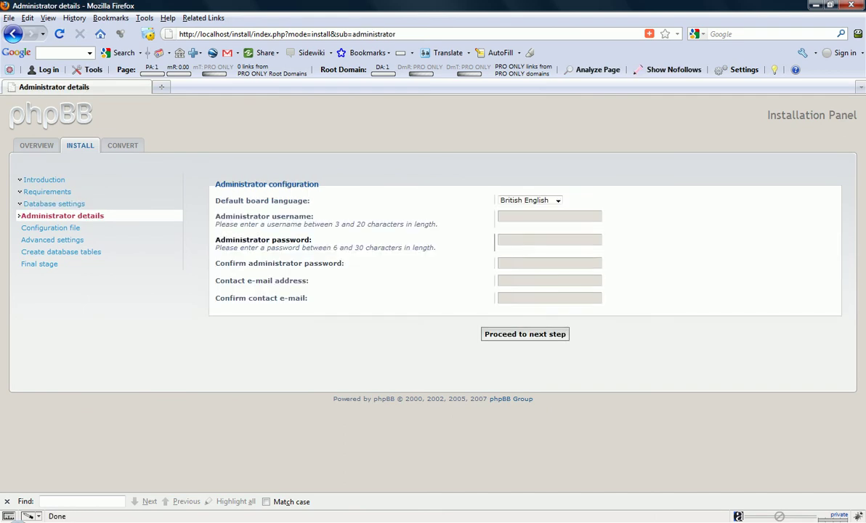
click(496, 218)
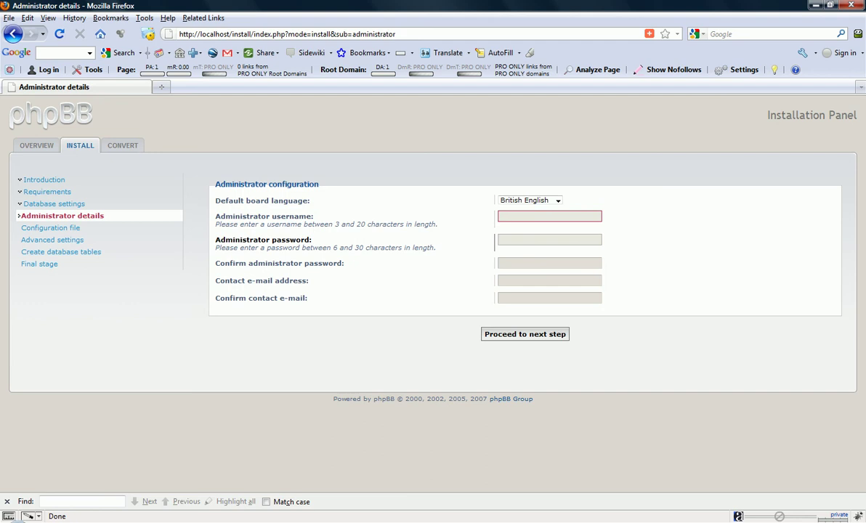
text(admin)
key(Tab)
text(123456)
key(Tab)
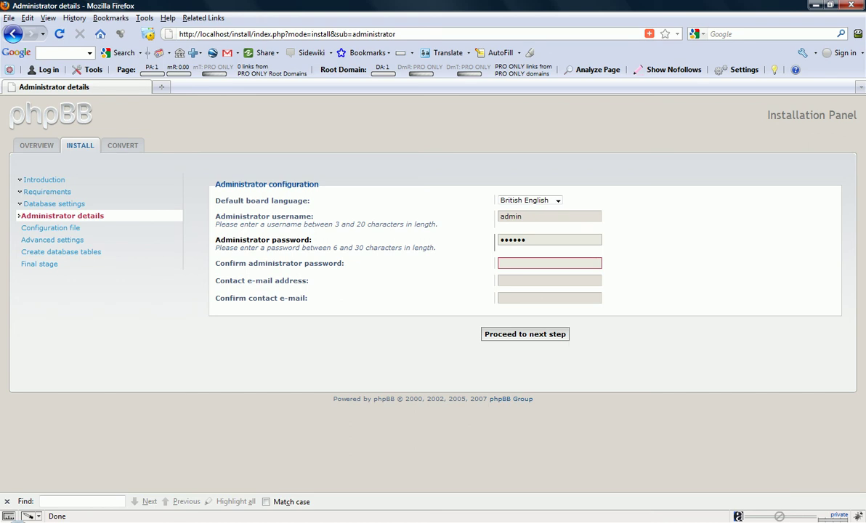
text(123456)
Enter and confirm the contact e-mail, then pass the admin check and configuration file step
key(Tab)
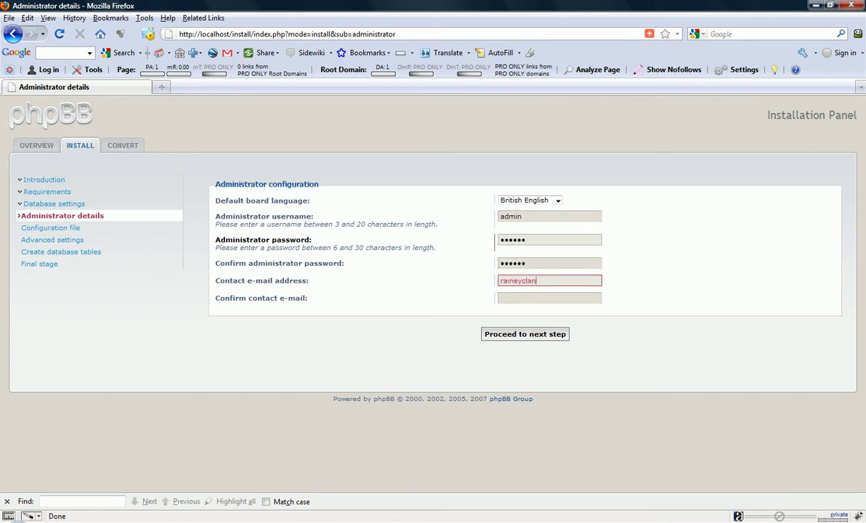
key(Tab)
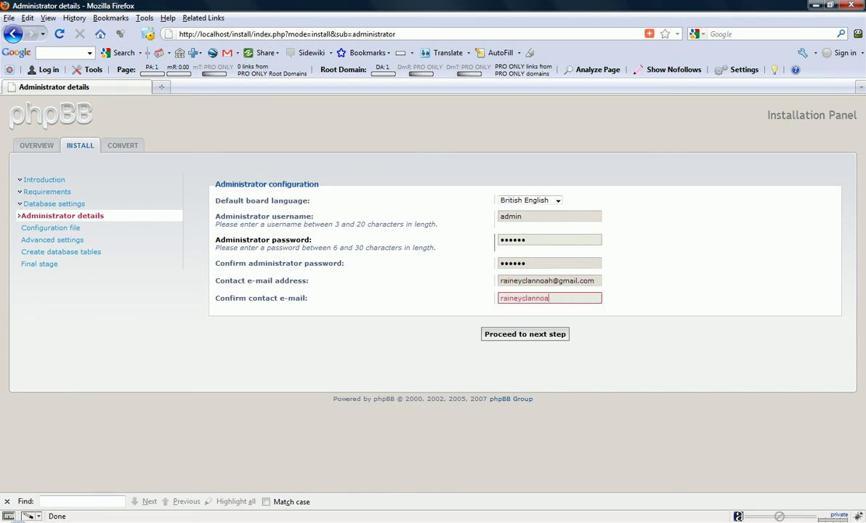
key(Tab)
key(Return)
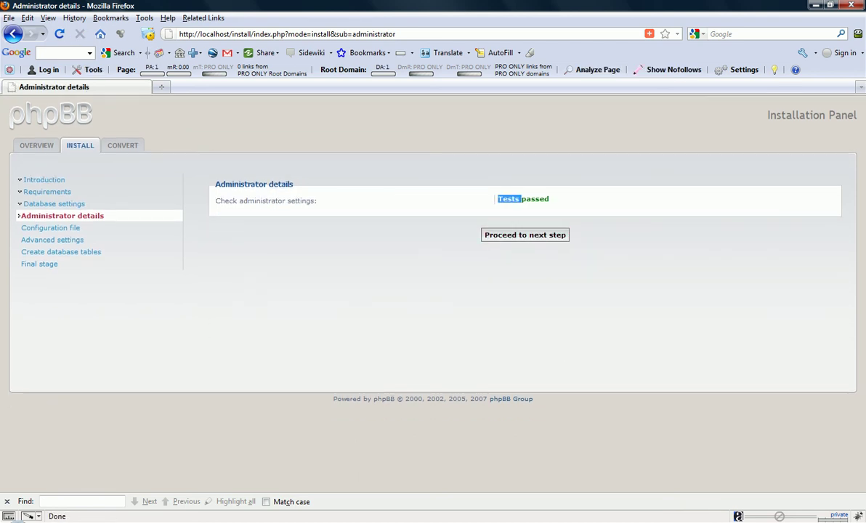
key(Return)
key(Tab)
key(Return)
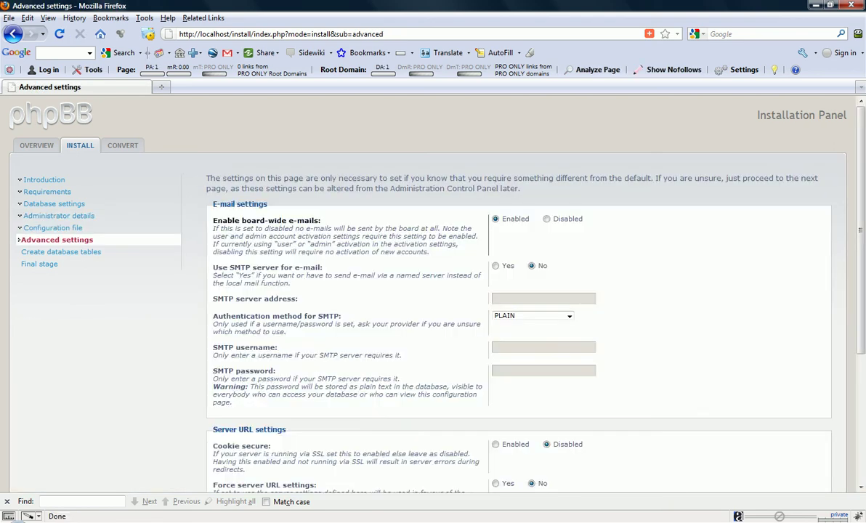
Review the Advanced settings page and set Cookie secure to Enabled
key(Page_Down)
key(Page_Up)
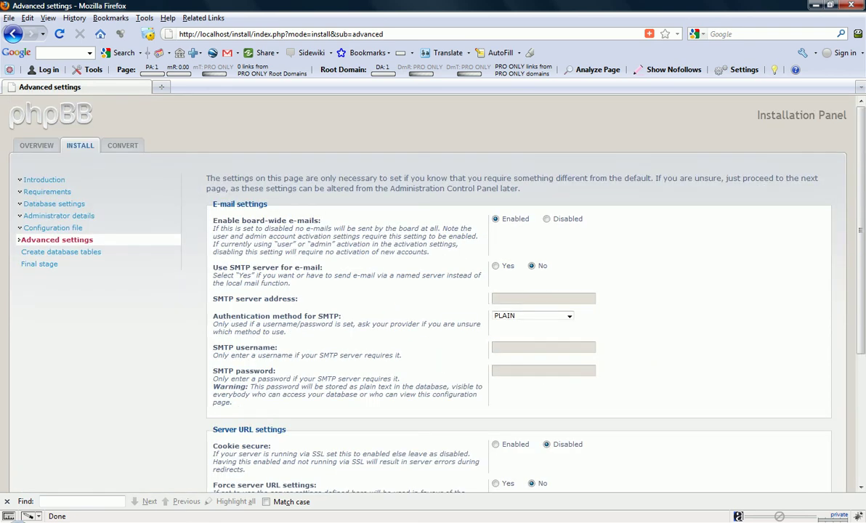
key(Page_Down)
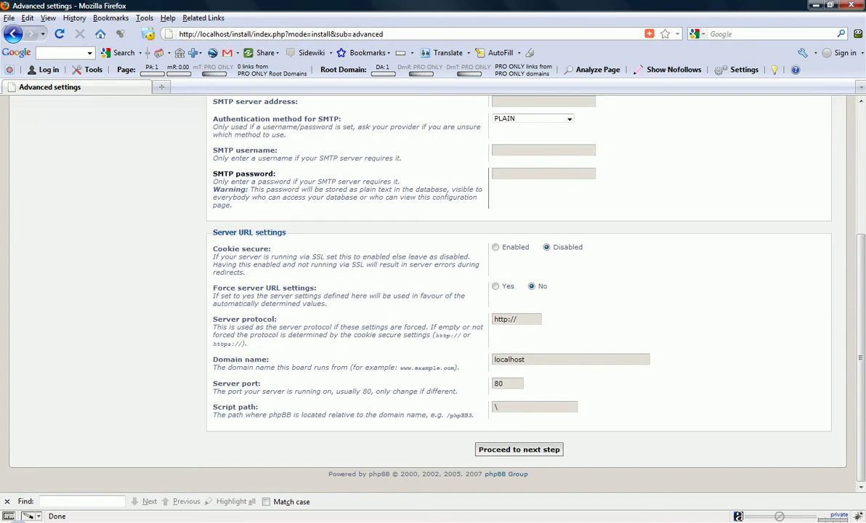
key(Page_Up)
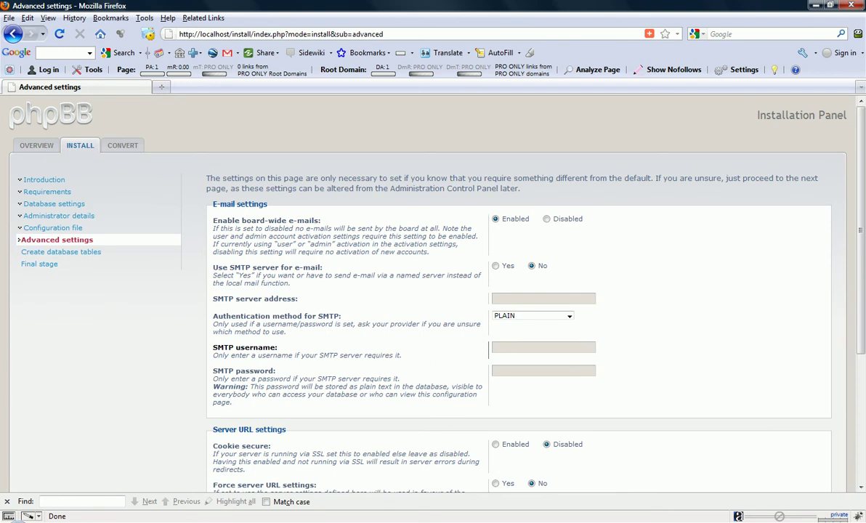
key(Page_Down)
key(Page_Up)
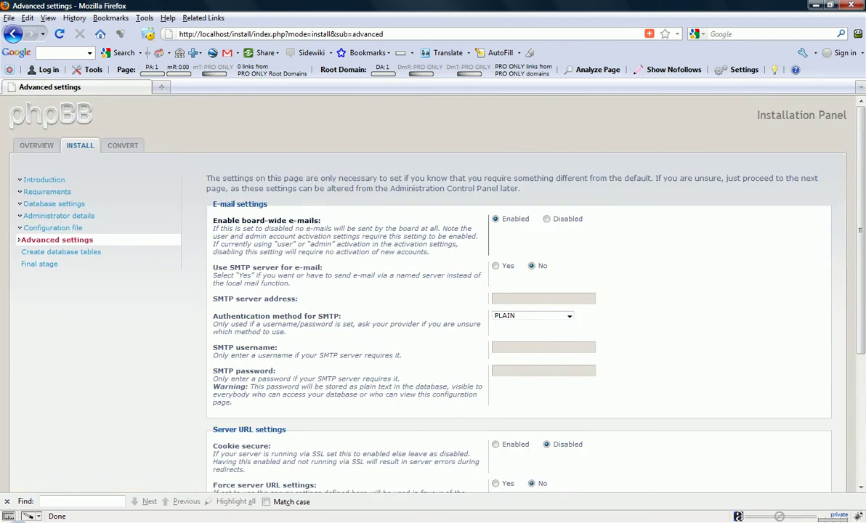
click(543, 298)
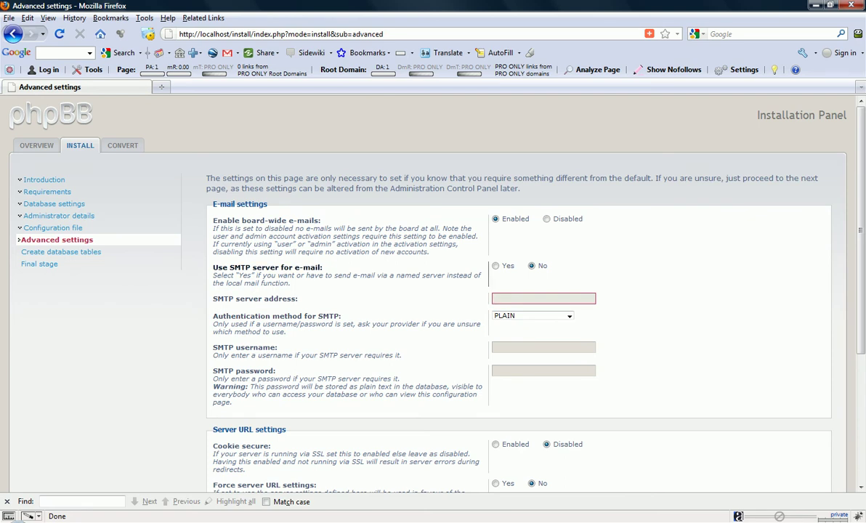
scroll(436, 291, down, 5)
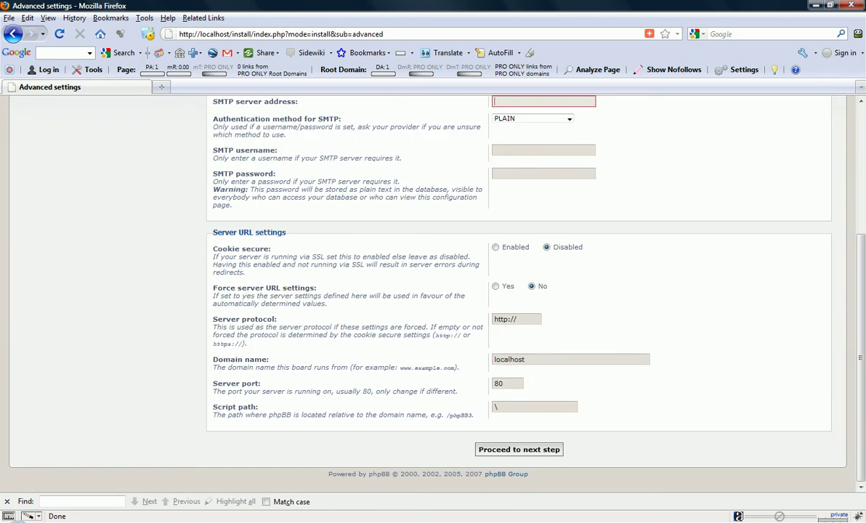
scroll(436, 290, up, 2)
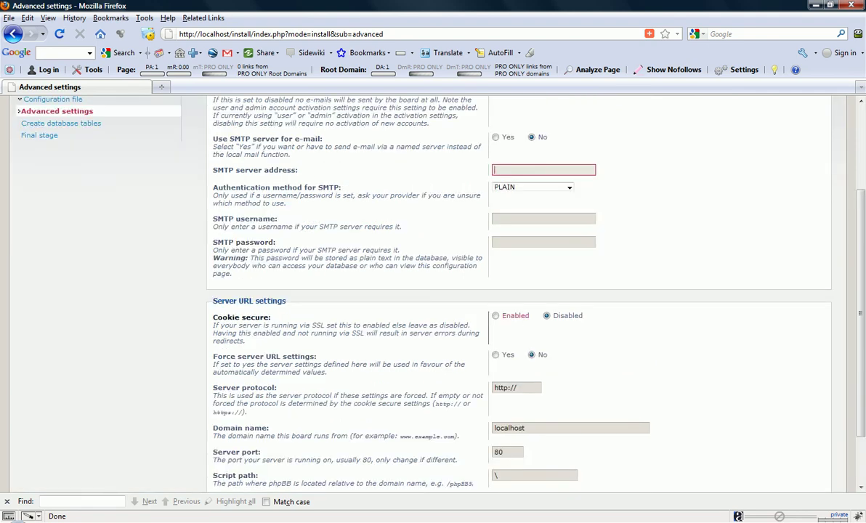
click(495, 315)
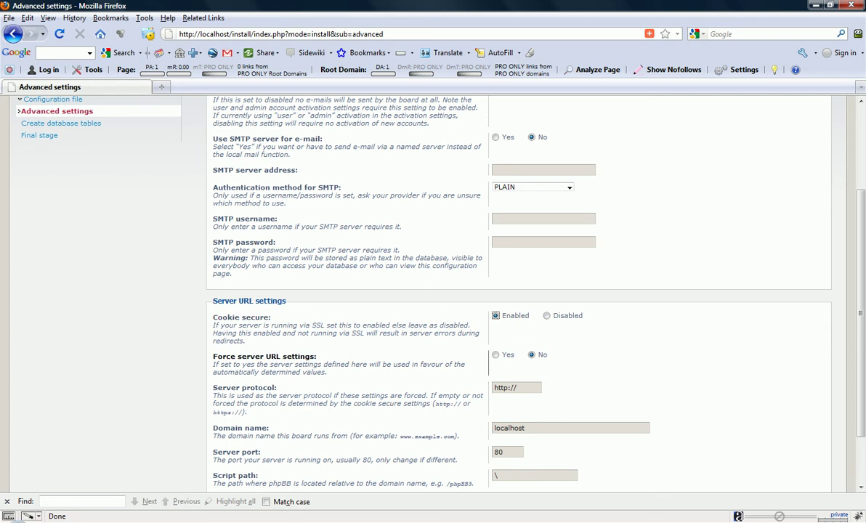
click(276, 367)
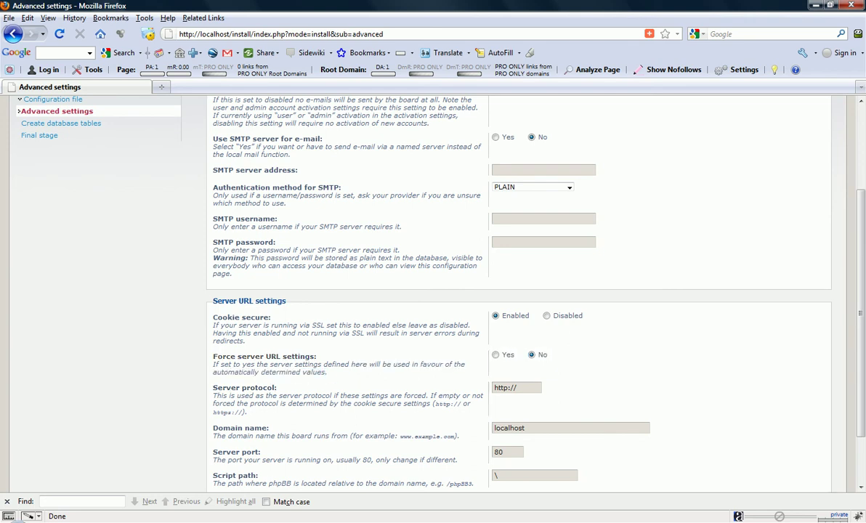
drag(435, 364, 452, 364)
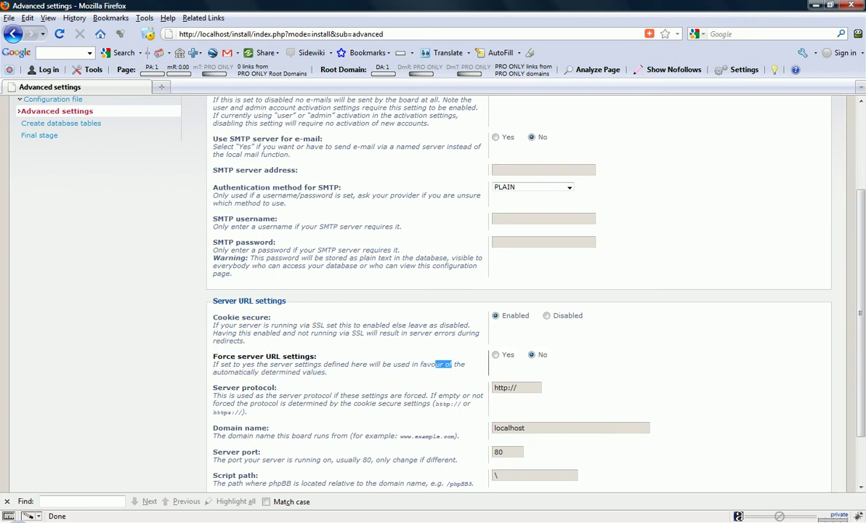
scroll(519, 290, down, 2)
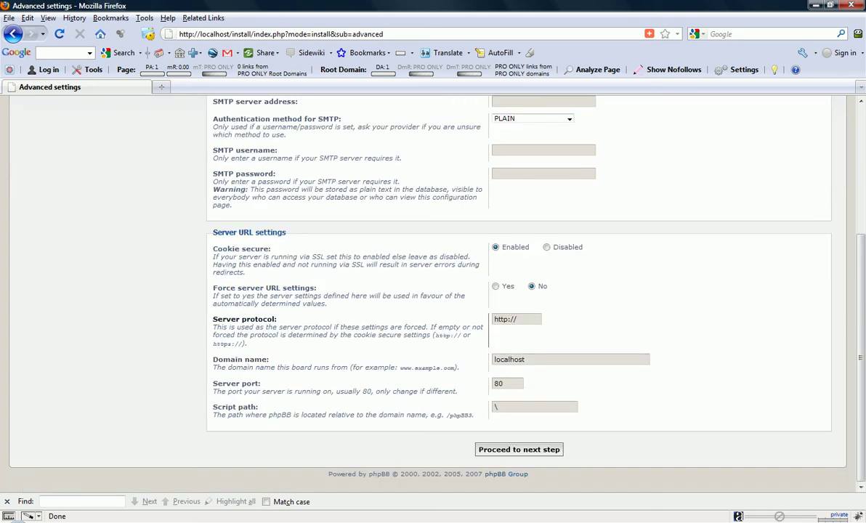
click(516, 319)
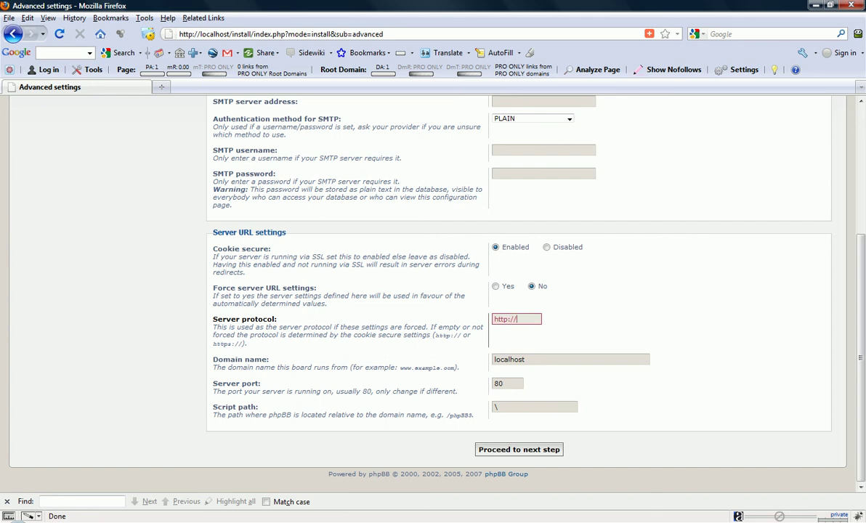
click(494, 359)
click(494, 359)
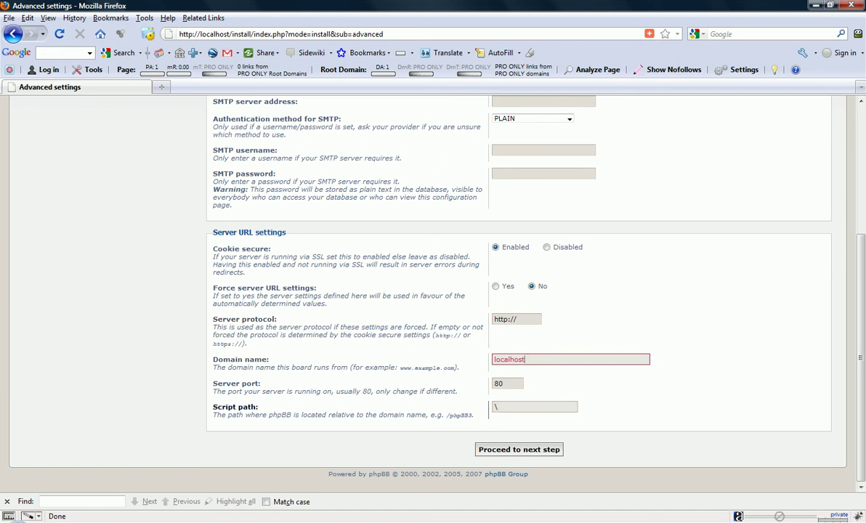
click(507, 382)
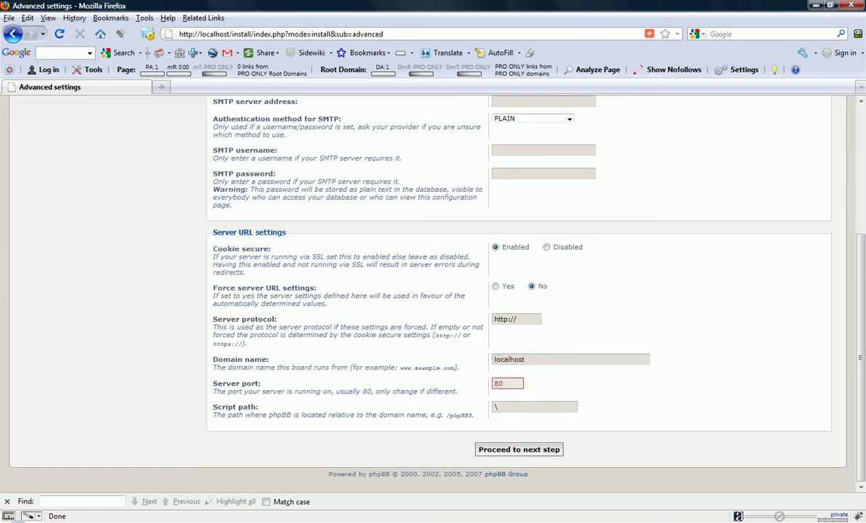
click(496, 406)
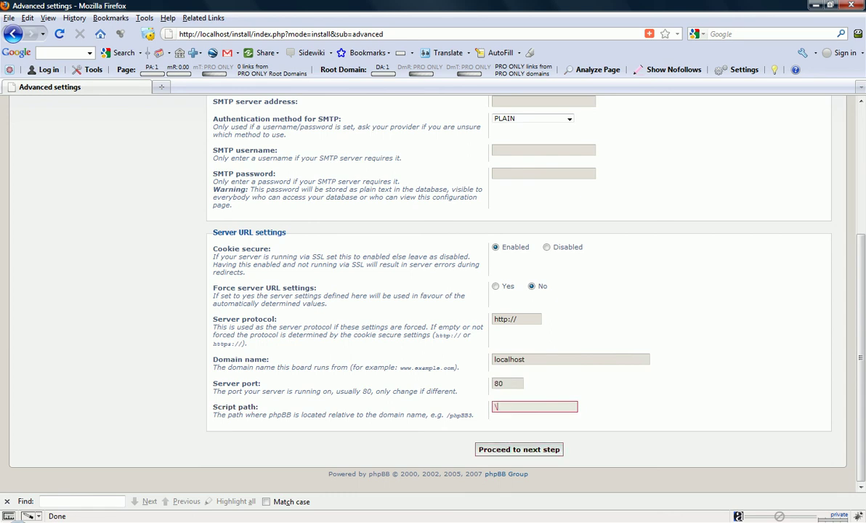
key(Tab)
key(Return)
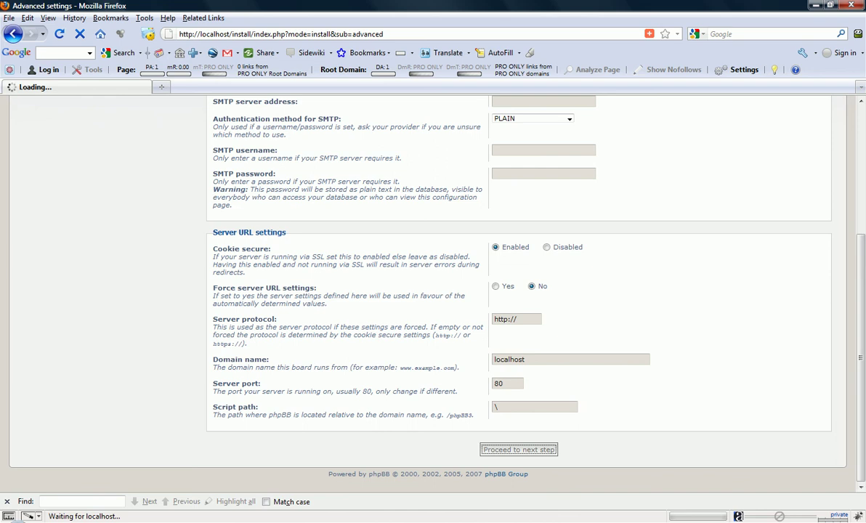
Proceed past database table creation and log in to the Administration Control Panel from the Final stage
key(Tab)
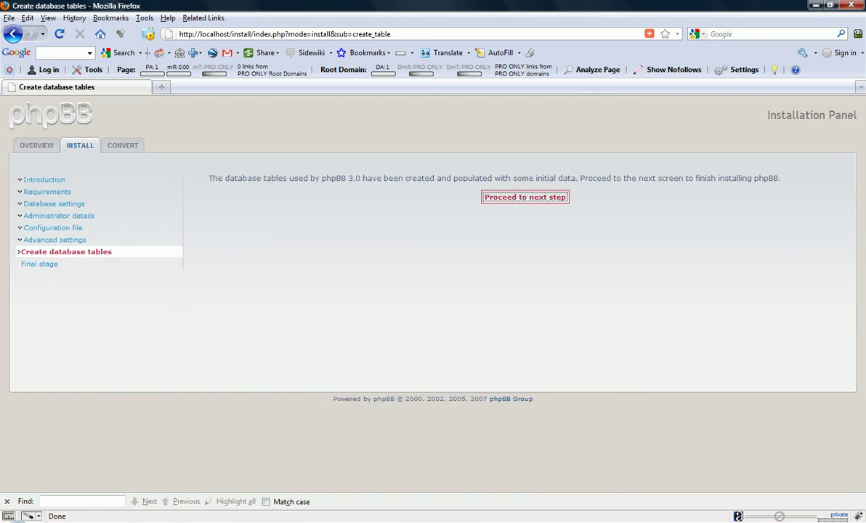
key(Return)
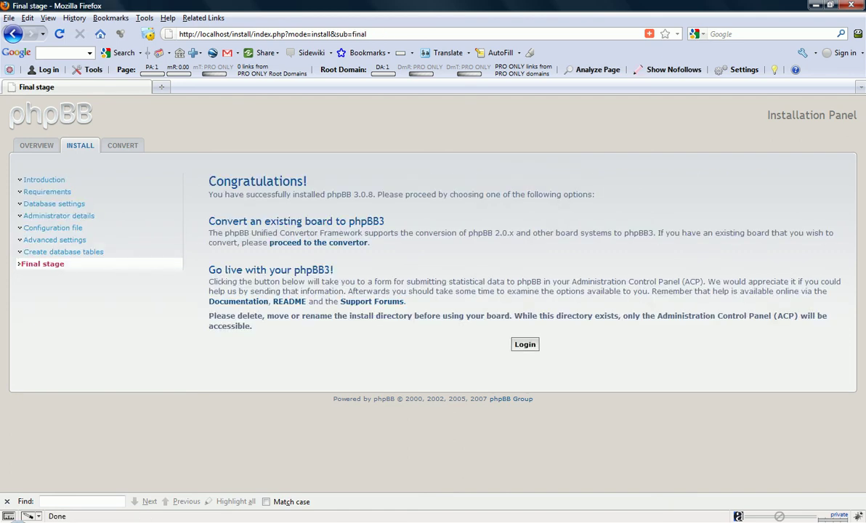
key(Tab)
key(Return)
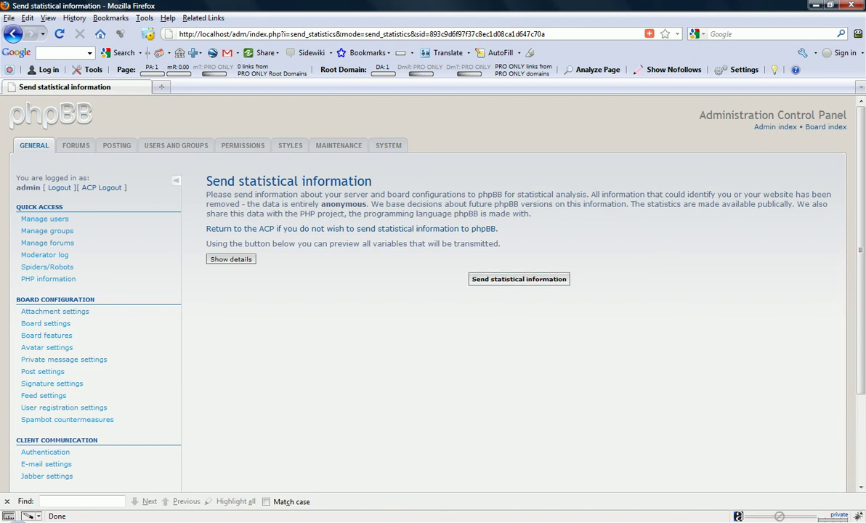
Visit the yourdomain.com board index, then follow the footer link back to the Administration Control Panel
scroll(43, 278, down, 3)
scroll(43, 278, up, 3)
drag(700, 115, 742, 115)
double_click(830, 114)
triple_click(830, 115)
click(830, 115)
click(825, 126)
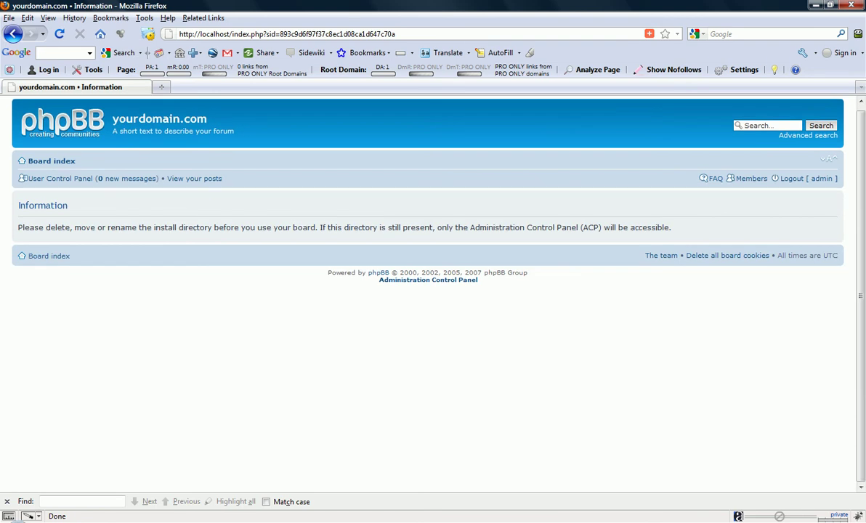
drag(17, 120, 207, 123)
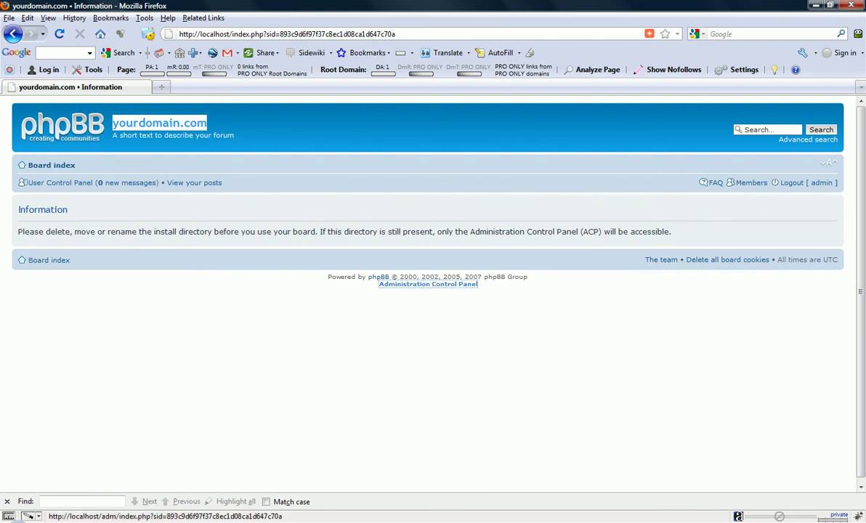
click(427, 284)
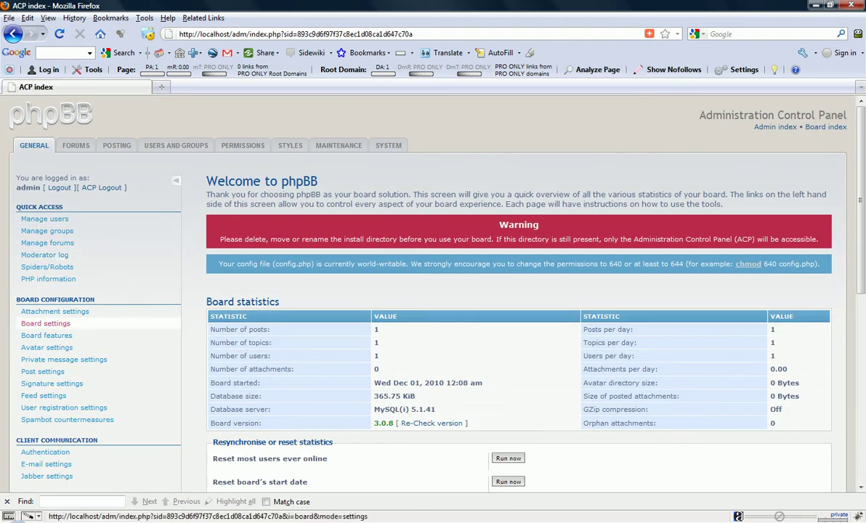
In Board settings, rename the site to CreateWebsite.cc with description gdfgssdfgsdfg and submit
click(45, 323)
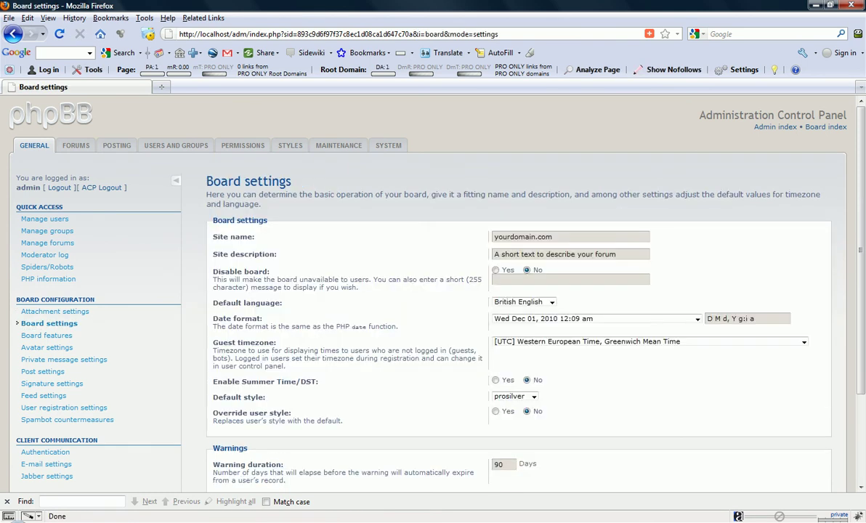
triple_click(523, 237)
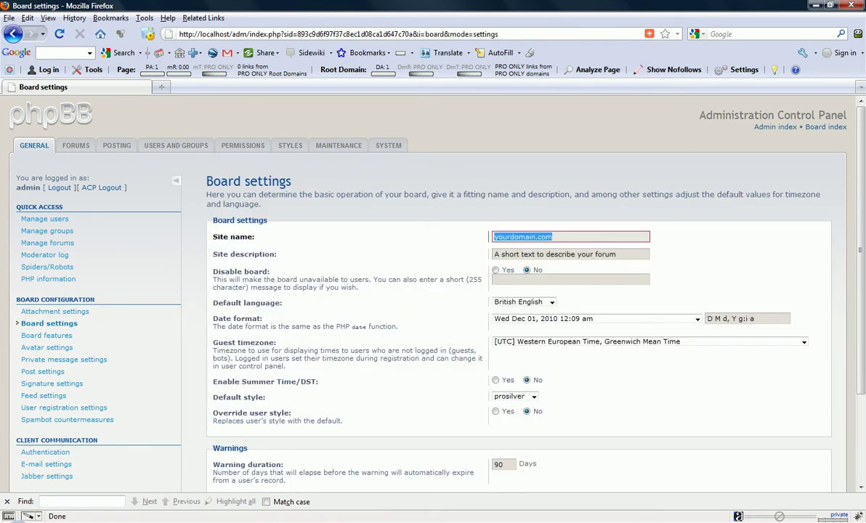
text(CreateWebsite.cc)
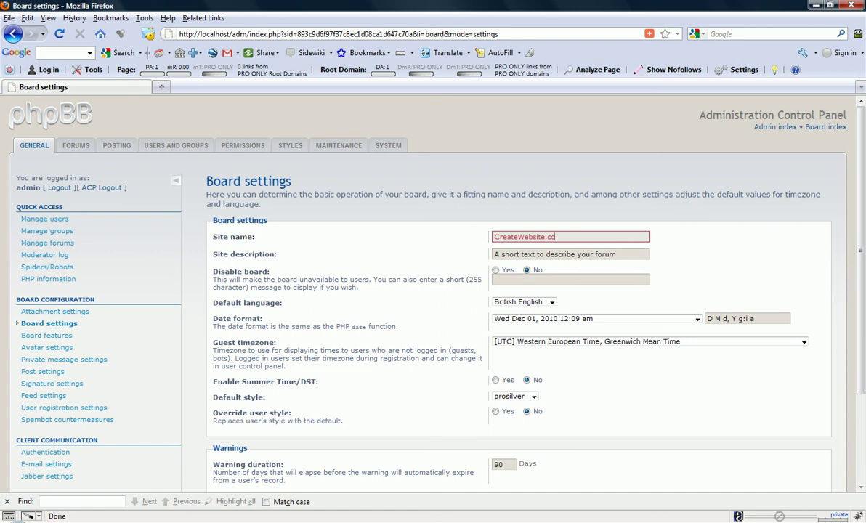
key(Tab)
text(gdfgssdfg)
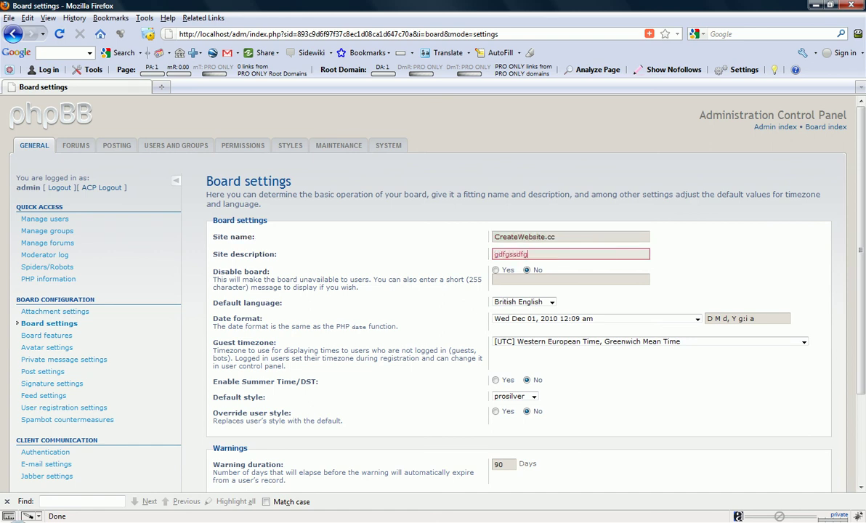
text(sdfg)
scroll(432, 290, down, 3)
click(500, 414)
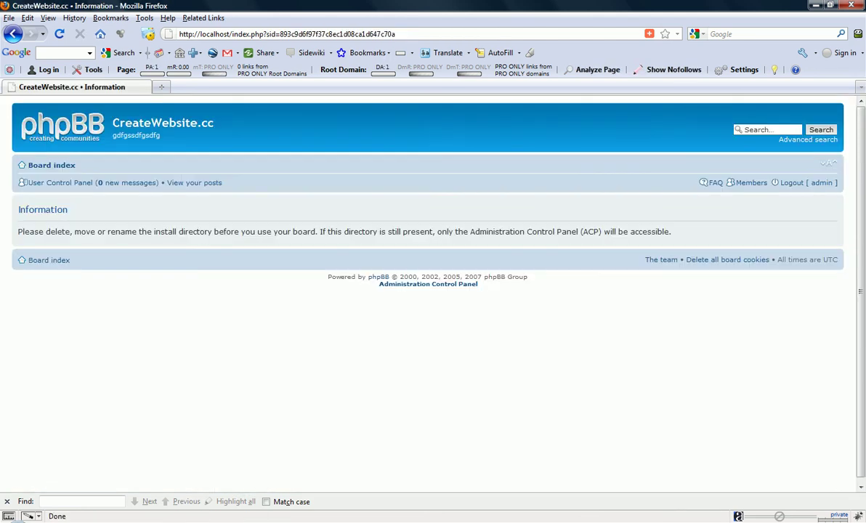
Go back to the ACP and reopen Board settings, still showing the CreateWebsite.cc title
drag(113, 123, 214, 123)
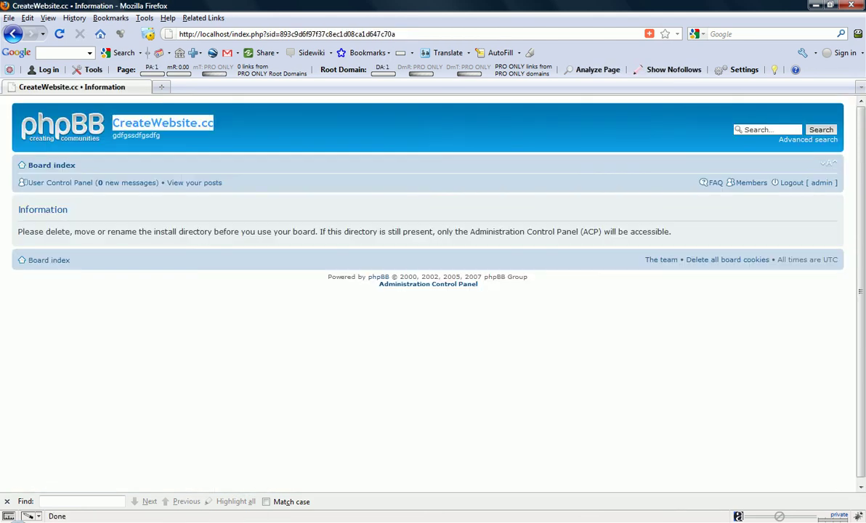
click(145, 125)
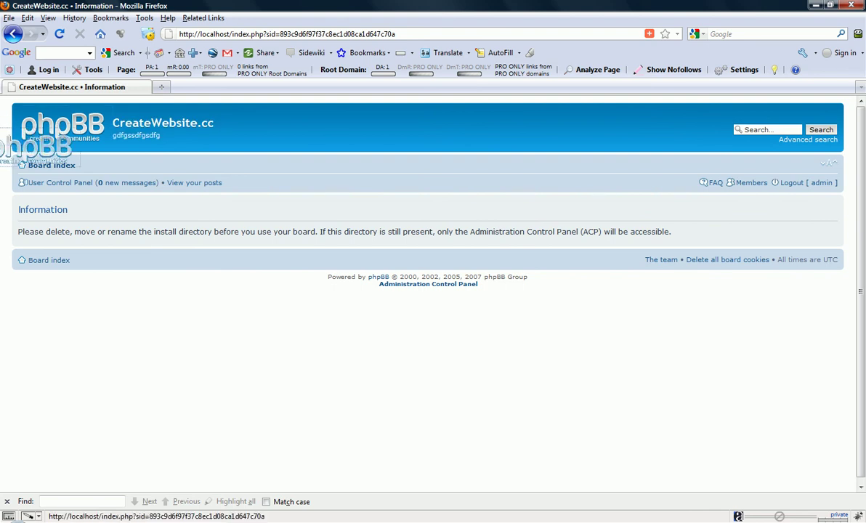
click(12, 34)
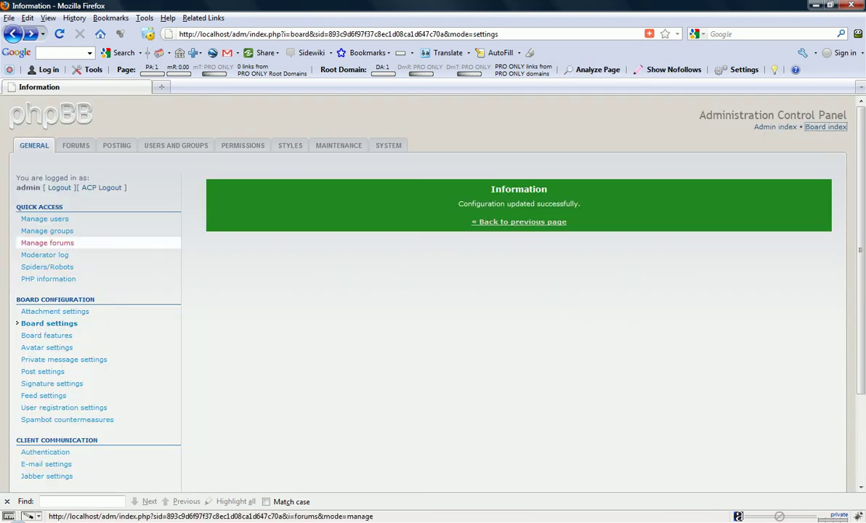
scroll(95, 312, down, 3)
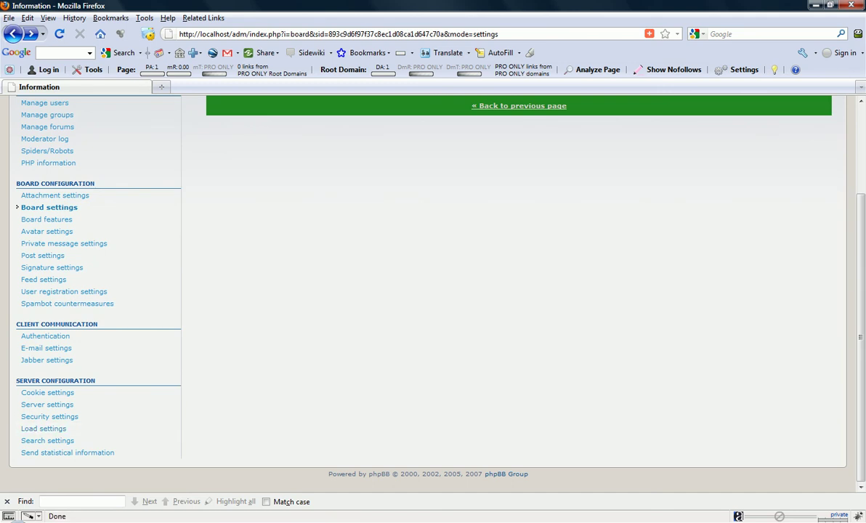
scroll(94, 363, up, 3)
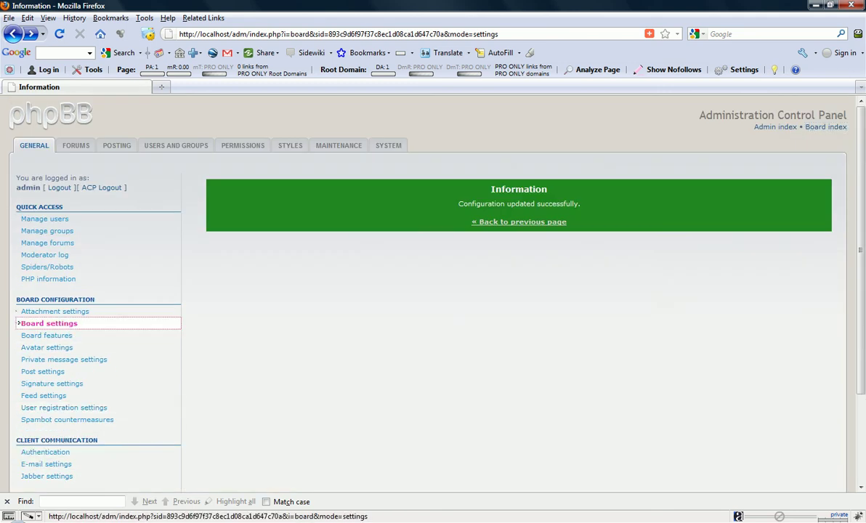
click(49, 323)
scroll(94, 323, down, 3)
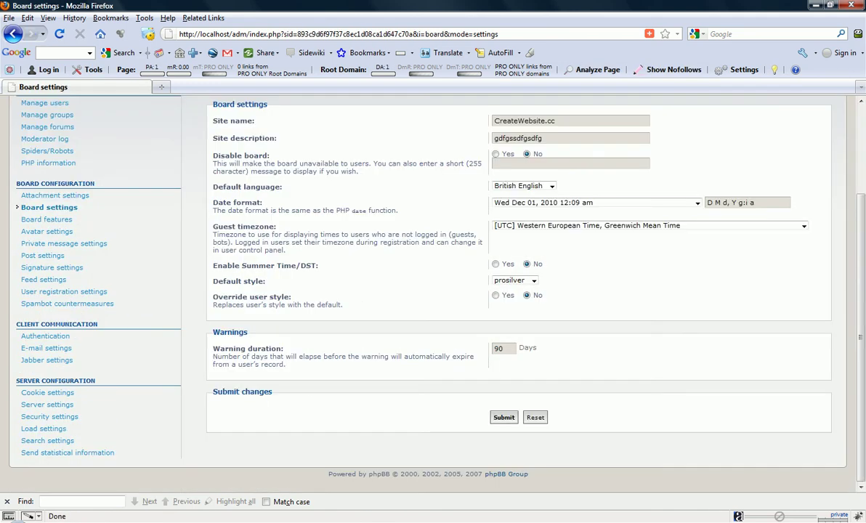
scroll(435, 290, up, 3)
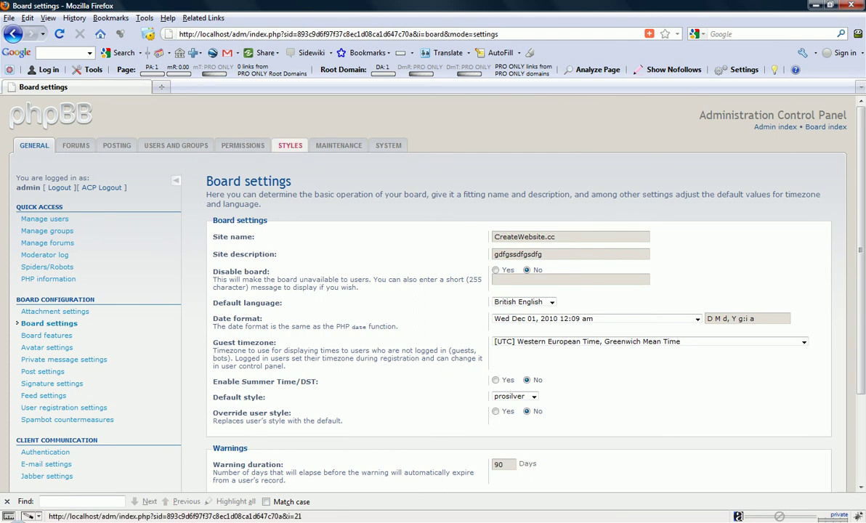
Show the style imagesets list, with prosilver installed and subsilver2 uninstalled
click(290, 145)
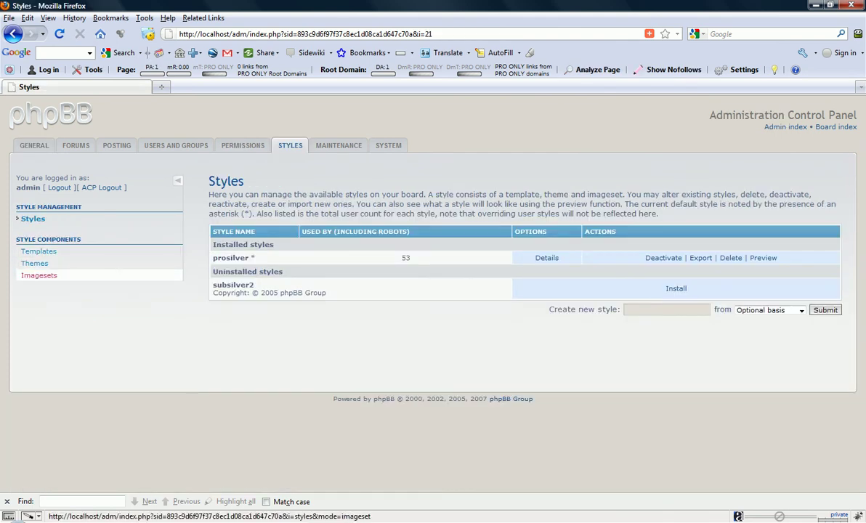
click(39, 275)
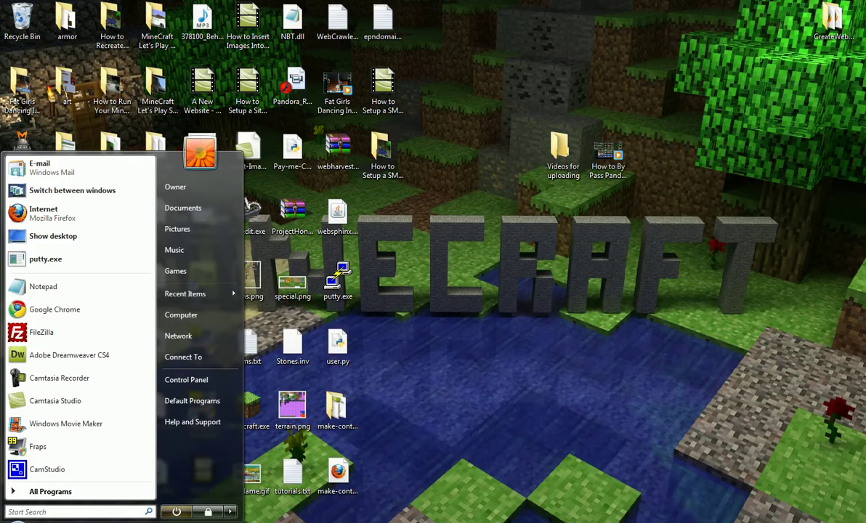
Browse in Windows Explorer from Computer through the C: drive into the xampp folder
key(Escape)
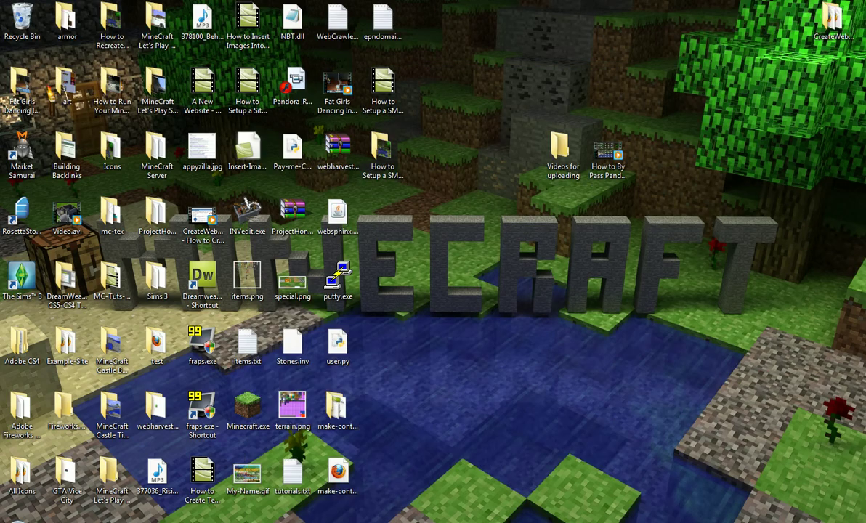
key(super)
click(185, 310)
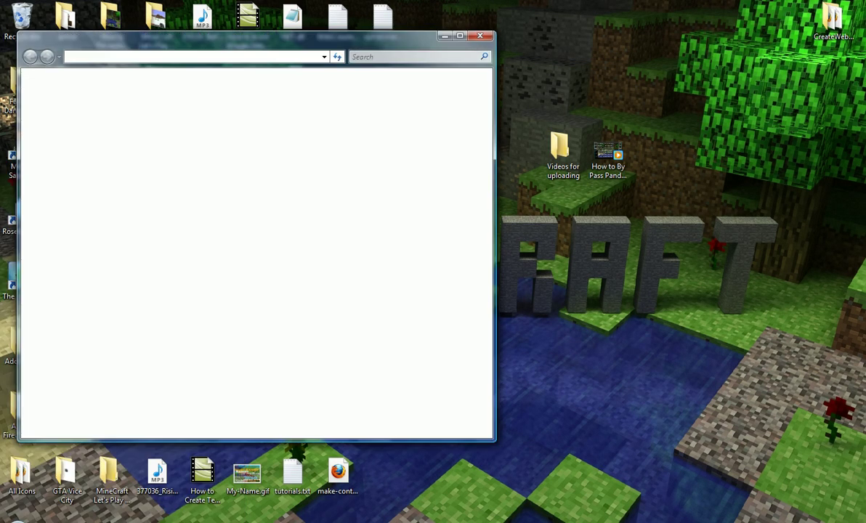
double_click(170, 120)
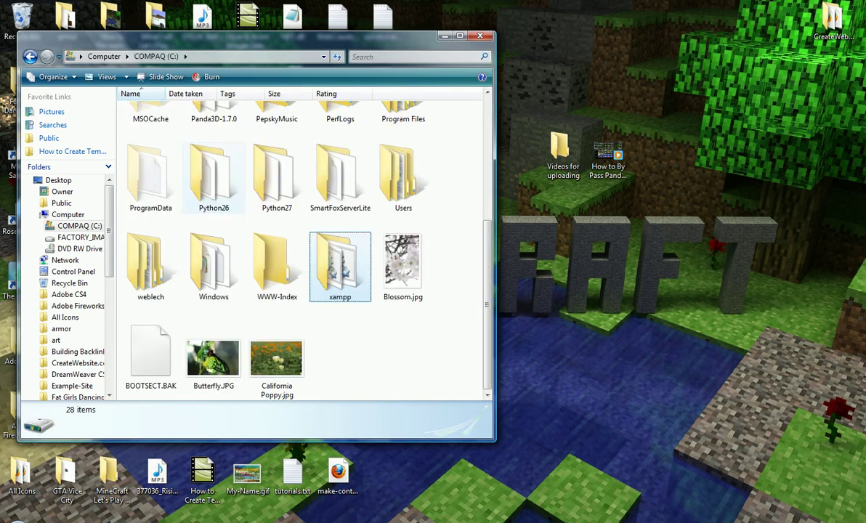
double_click(340, 265)
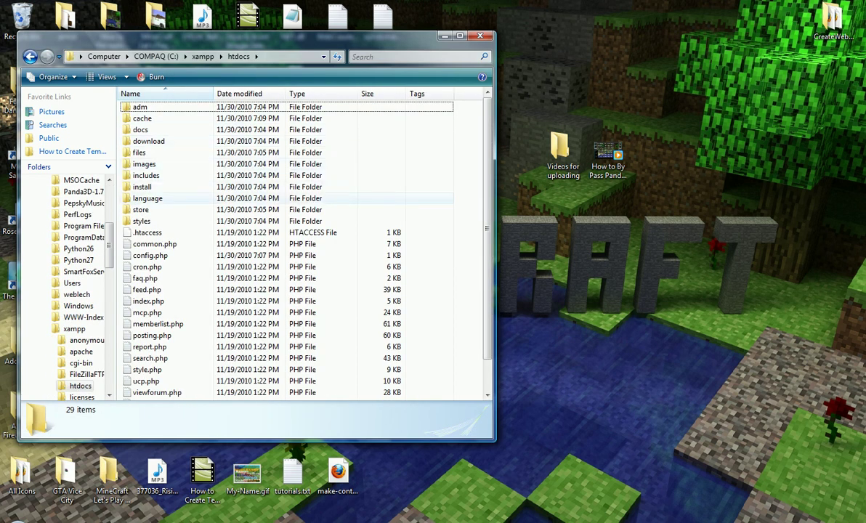
Delete the install folder from htdocs and open the styles folder
click(145, 186)
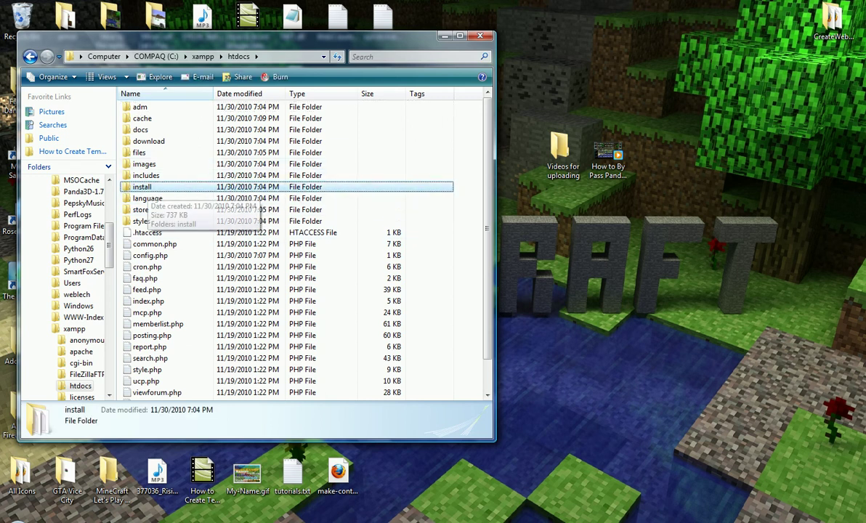
key(Delete)
key(Return)
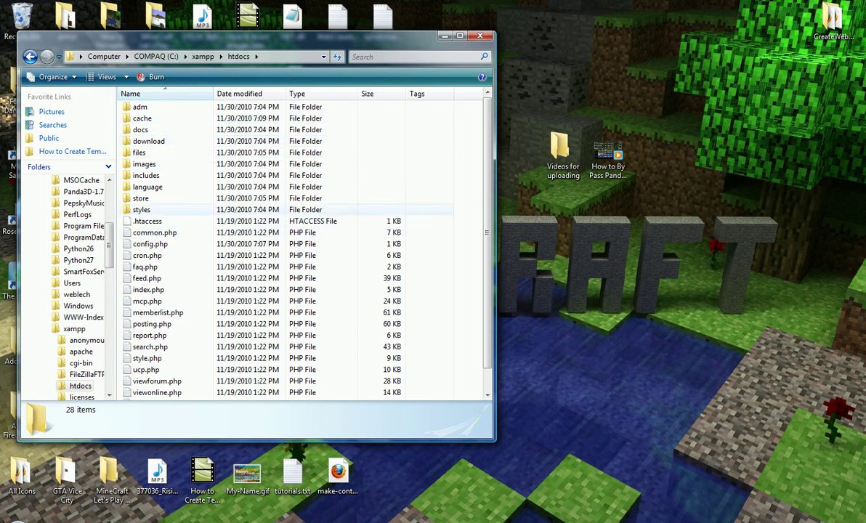
double_click(140, 210)
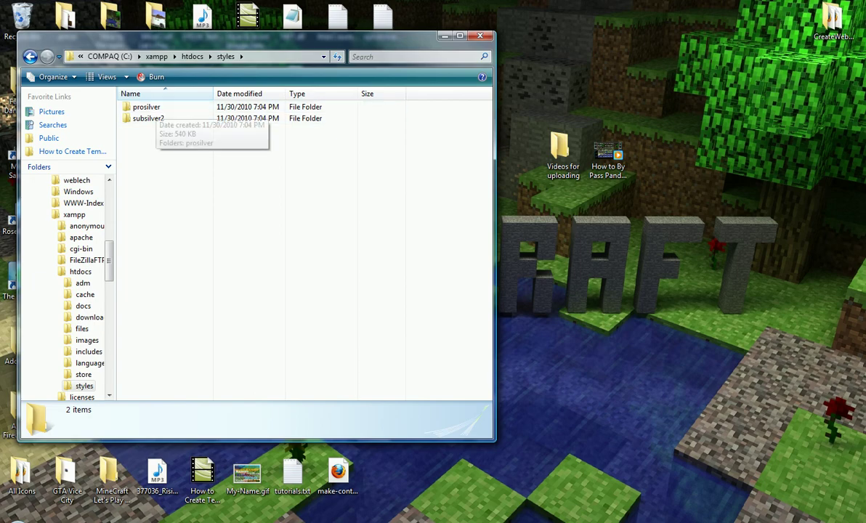
key(alt+Tab)
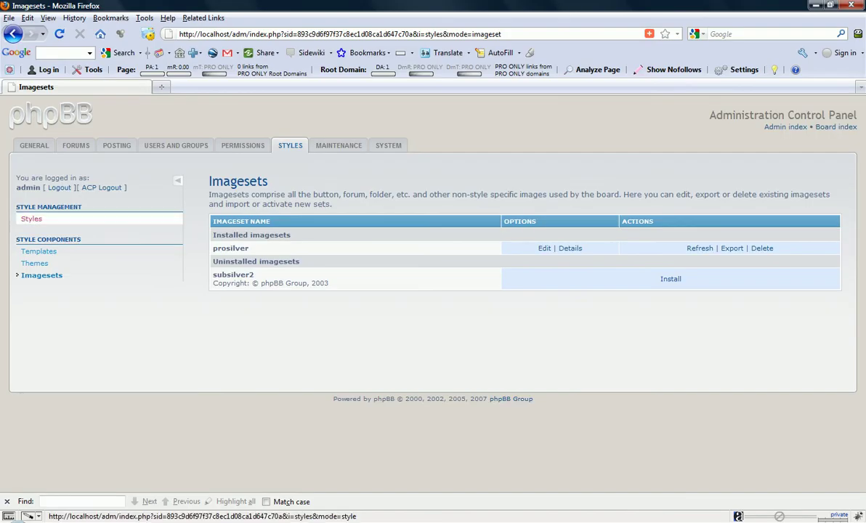
Return to Windows Explorer and open the styles\prosilver\imageset folder
click(32, 218)
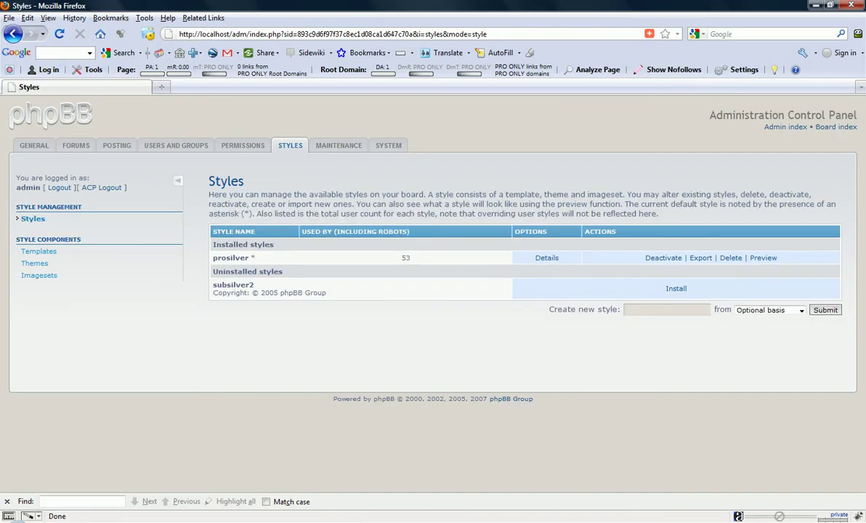
mouse_move(240, 521)
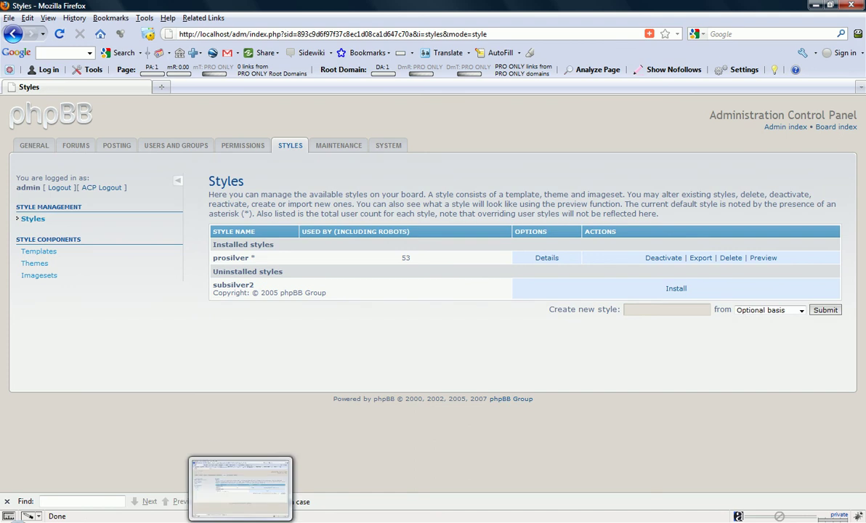
click(240, 522)
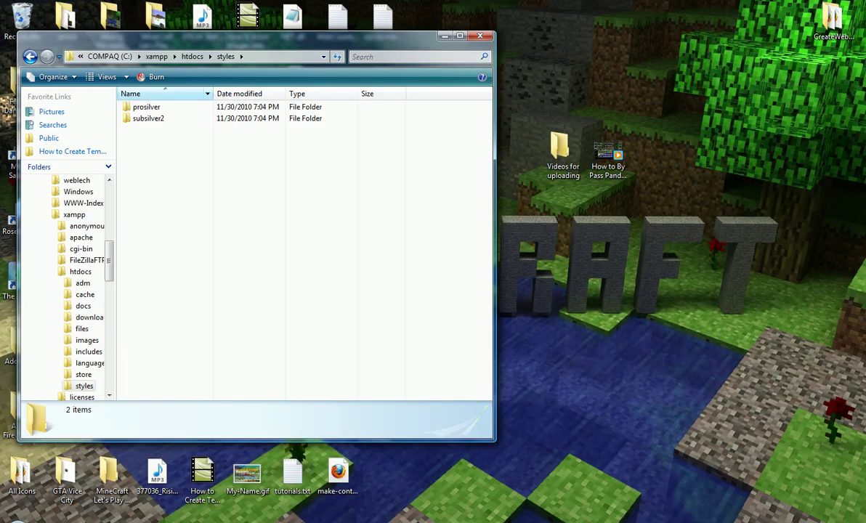
double_click(145, 106)
double_click(145, 107)
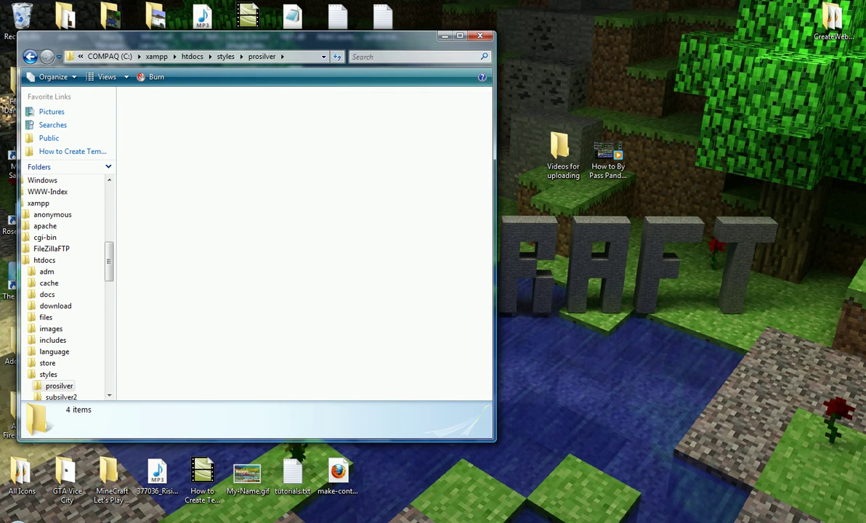
Find site_logo.gif in the imageset folder and open it
scroll(291, 247, down, 10)
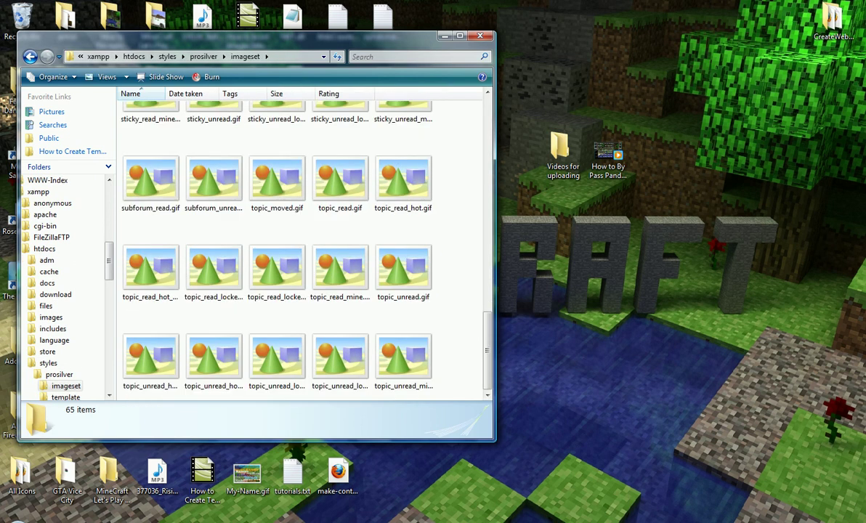
scroll(290, 247, up, 3)
scroll(392, 182, up, 3)
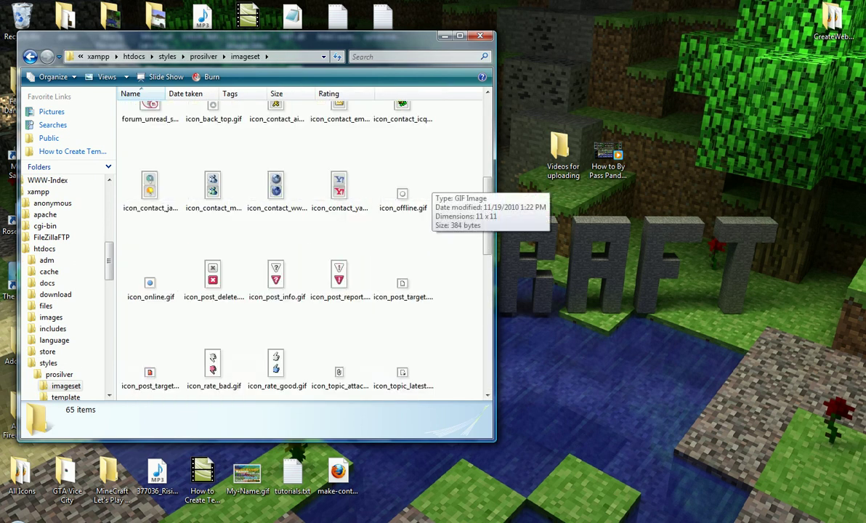
scroll(392, 182, down, 5)
click(213, 146)
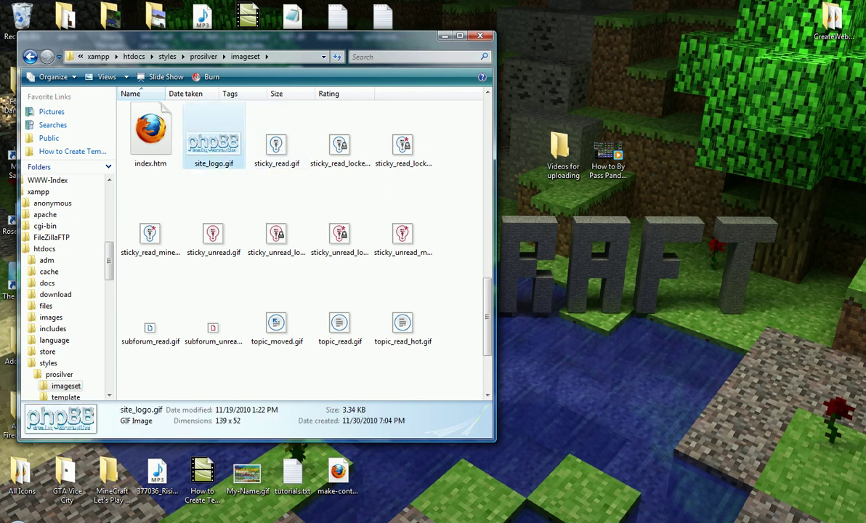
right_click(210, 149)
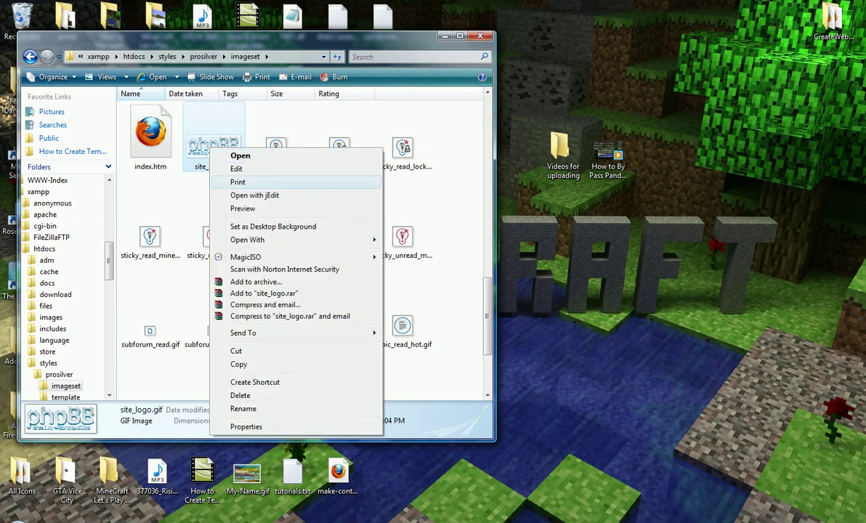
click(240, 155)
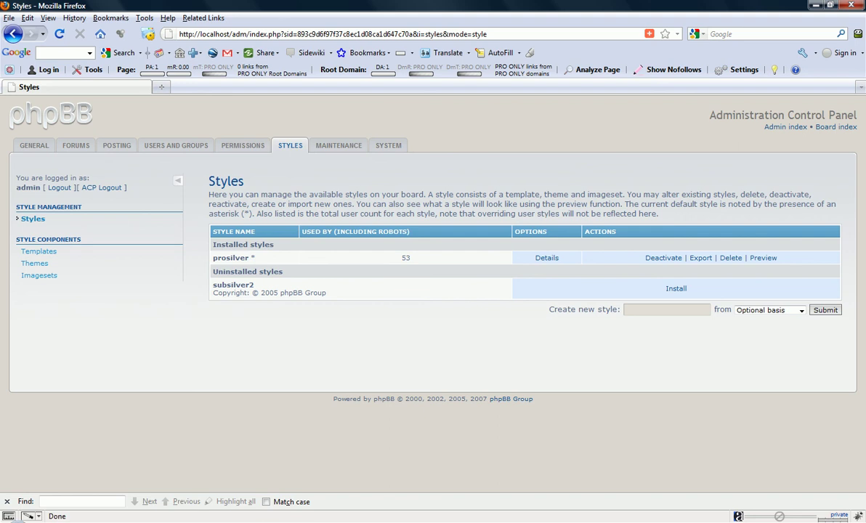
Load createwebsite.cc in Firefox using the address bar suggestion
click(197, 35)
text(create)
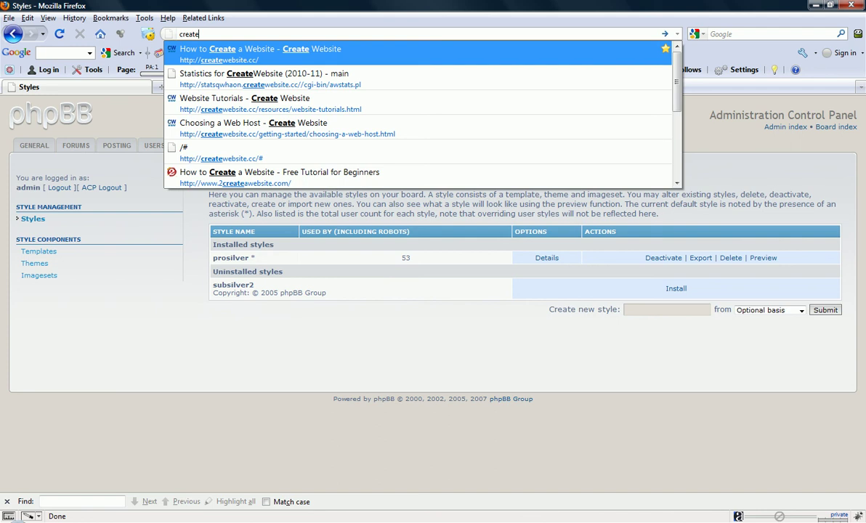
key(Down)
key(Return)
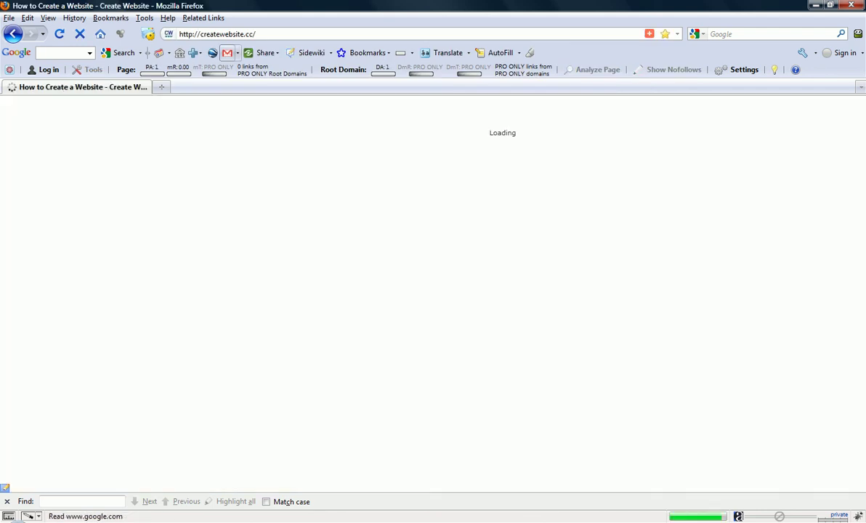